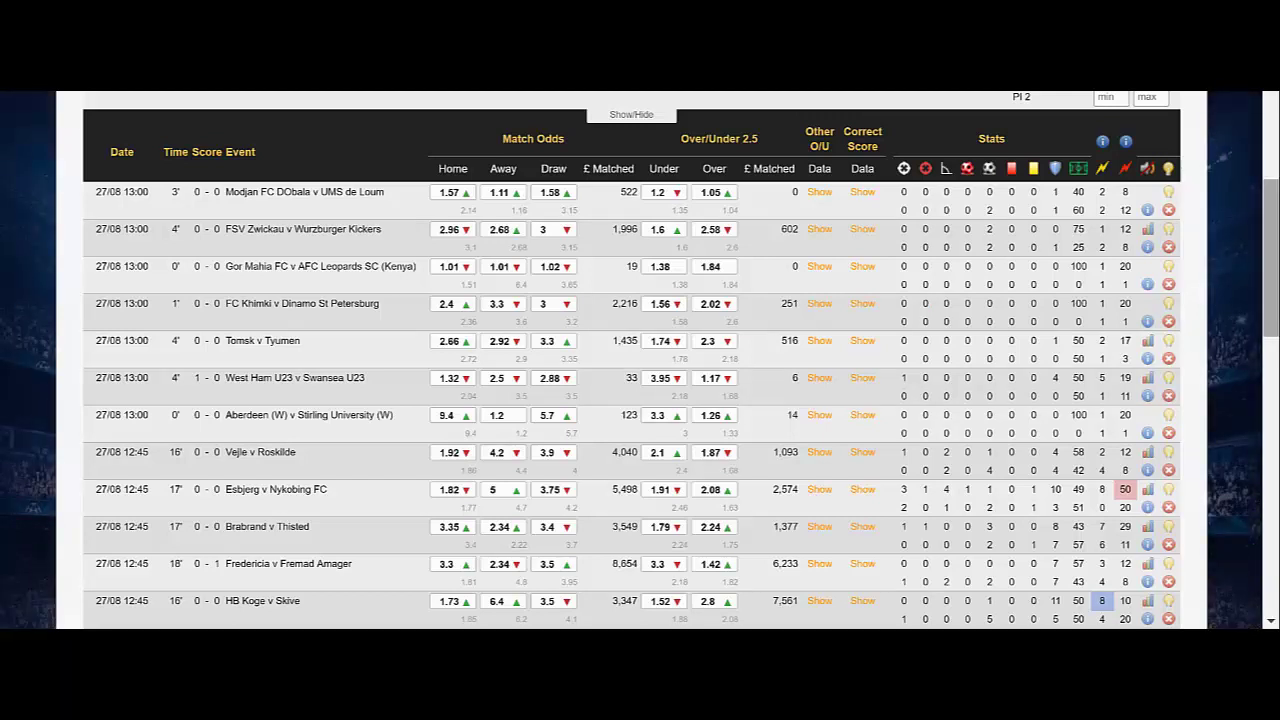
Step: Browse the match table and check the upcoming match schedule with amounts matched
{"action": "scroll", "coordinate": [1275, 288], "scroll_direction": "up", "scroll_amount": 5}
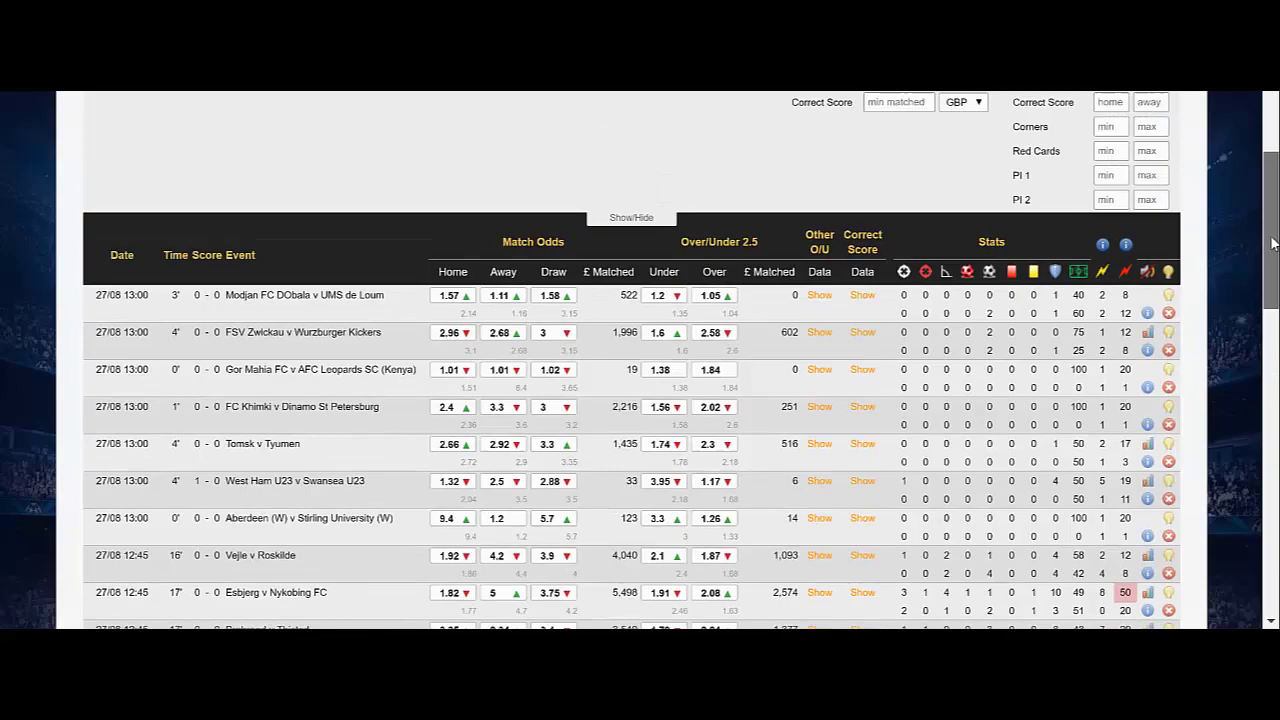
{"action": "scroll", "coordinate": [640, 400], "scroll_direction": "down", "scroll_amount": 4}
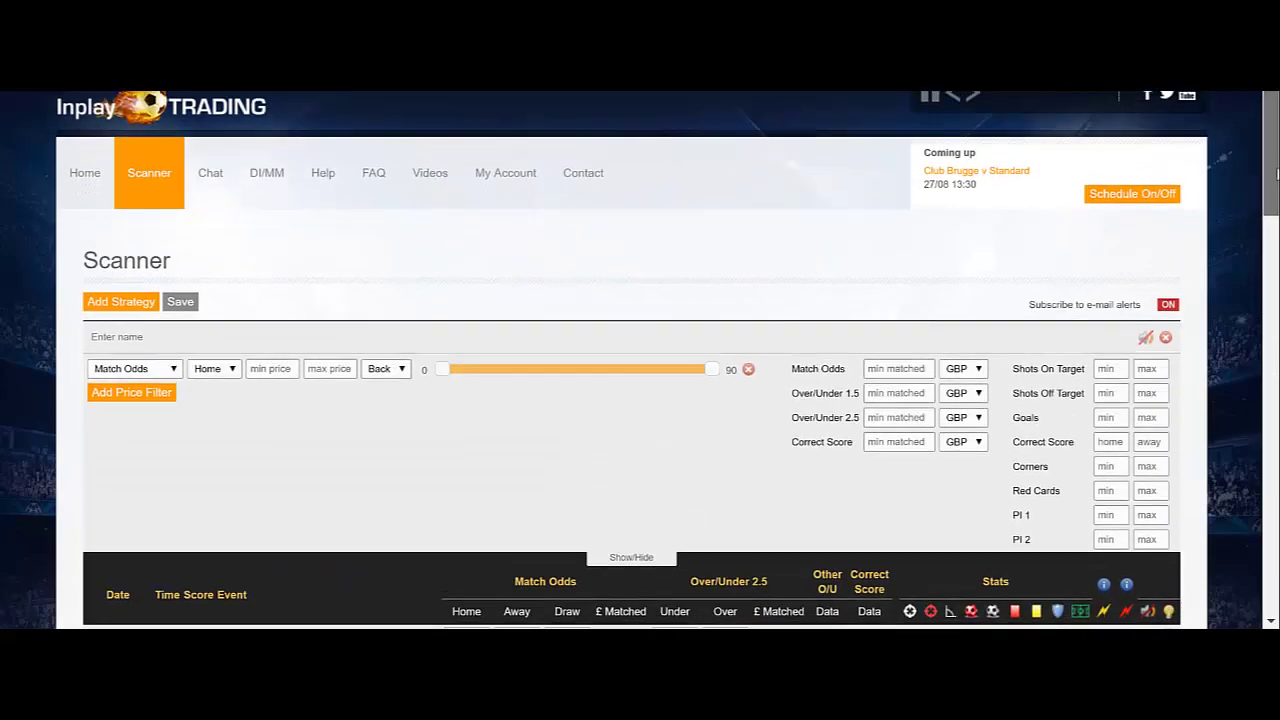
{"action": "scroll", "coordinate": [640, 400], "scroll_direction": "down", "scroll_amount": 4}
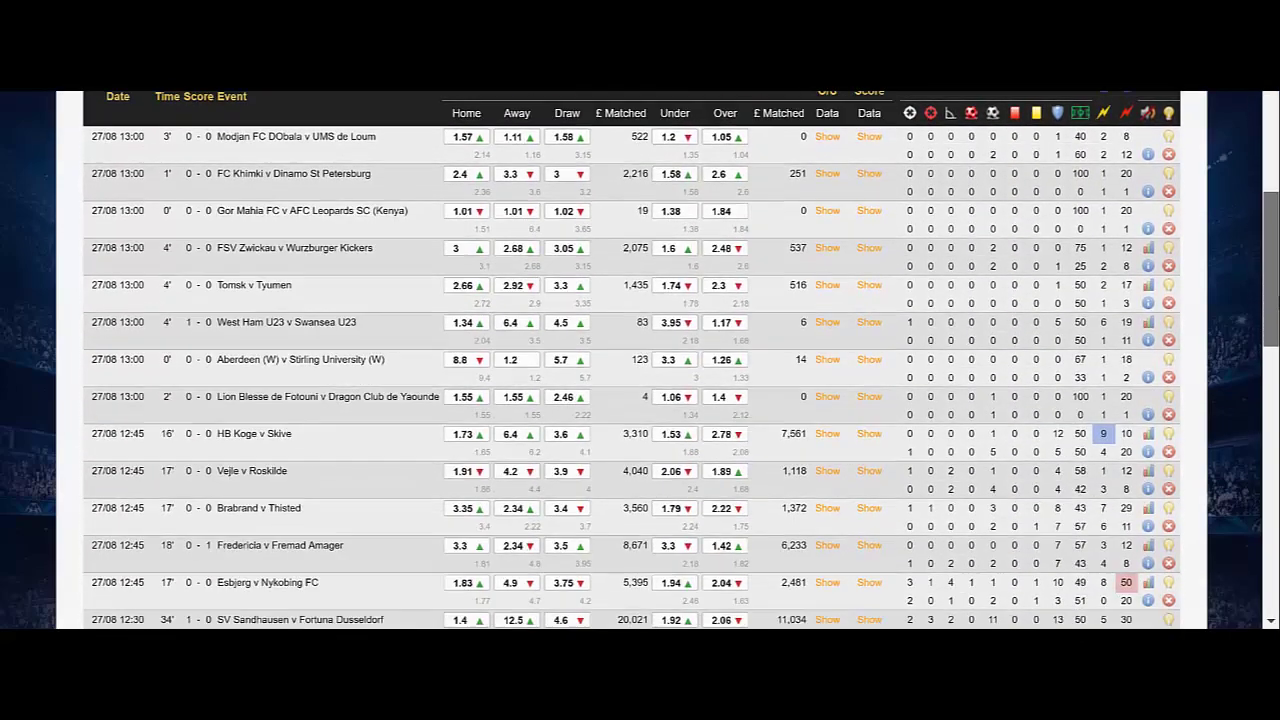
{"action": "scroll", "coordinate": [640, 400], "scroll_direction": "down", "scroll_amount": 4}
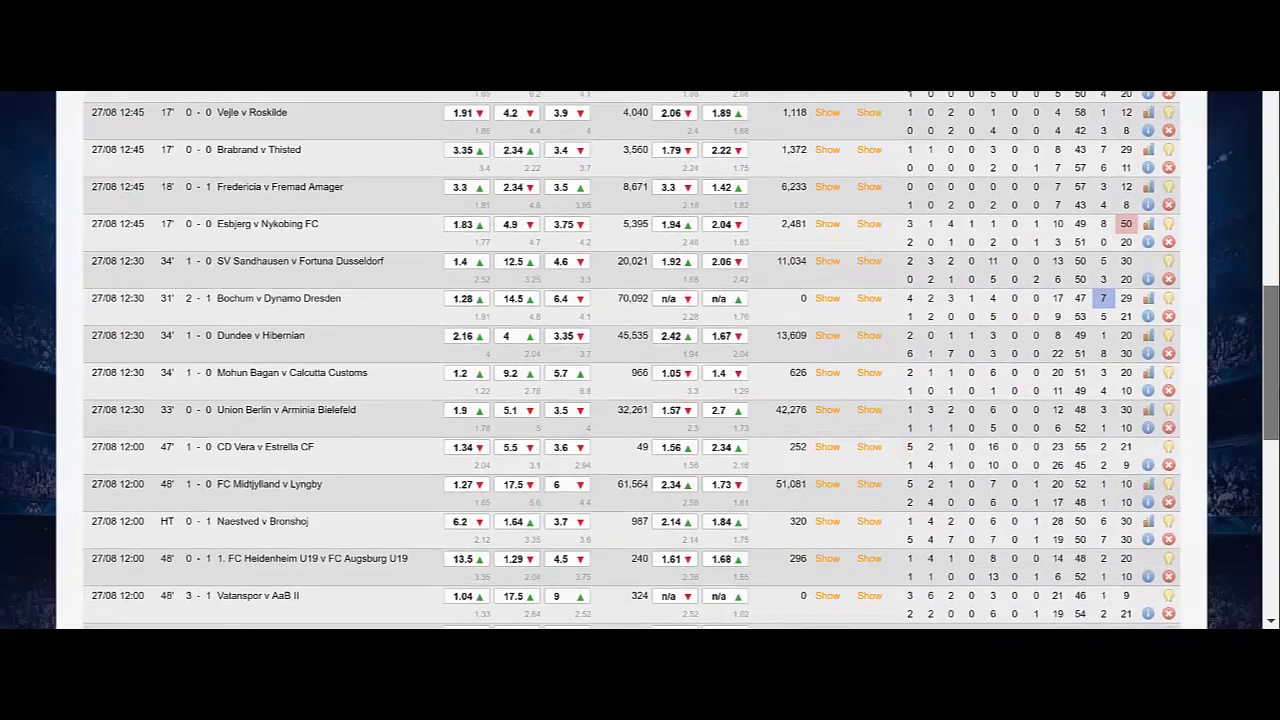
{"action": "scroll", "coordinate": [640, 400], "scroll_direction": "down", "scroll_amount": 4}
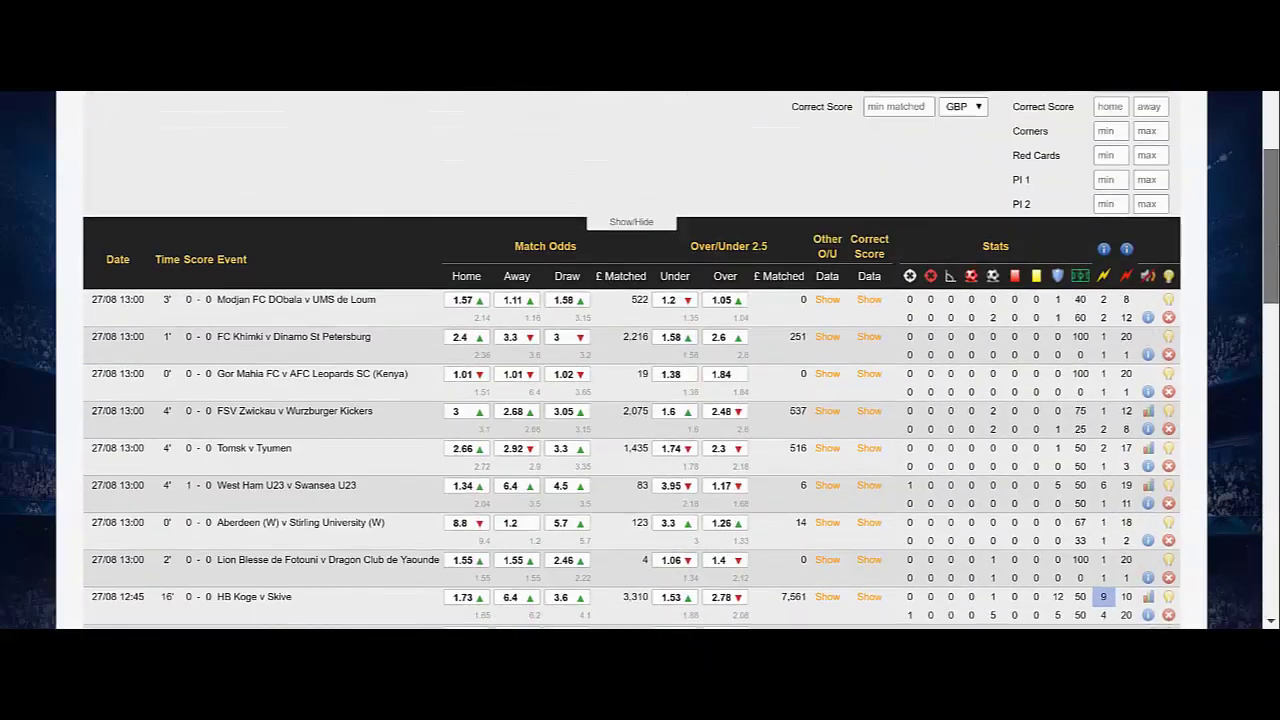
{"action": "scroll", "coordinate": [1245, 184], "scroll_direction": "up", "scroll_amount": 3}
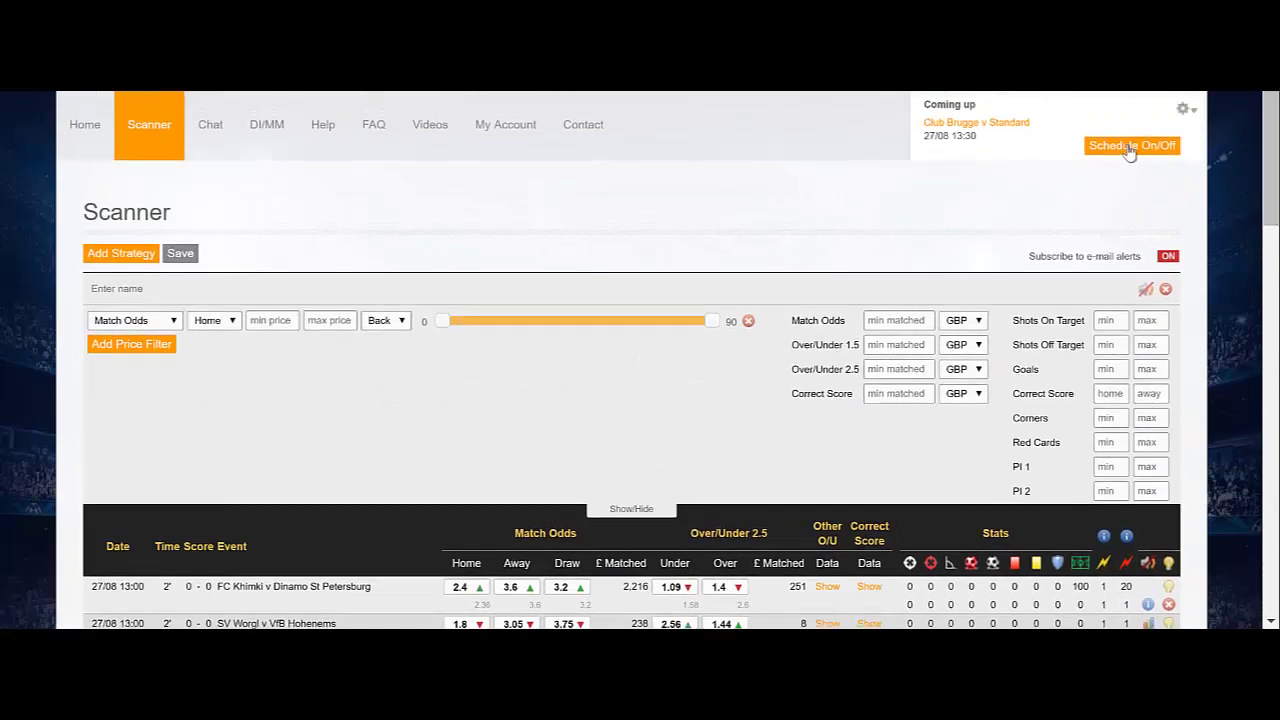
{"action": "left_click", "coordinate": [1130, 147]}
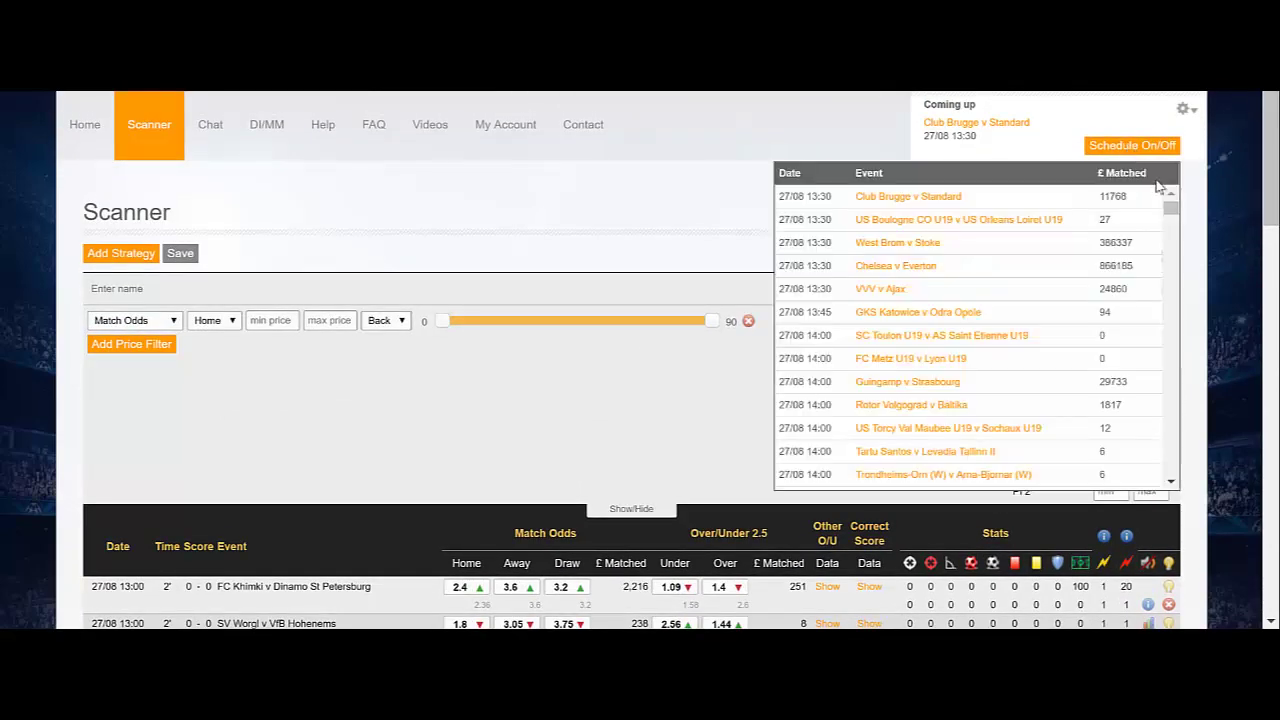
{"action": "mouse_move", "coordinate": [1175, 218]}
{"action": "left_mouse_down"}
{"action": "mouse_move", "coordinate": [1176, 303]}
{"action": "mouse_move", "coordinate": [1173, 200]}
{"action": "left_mouse_up"}
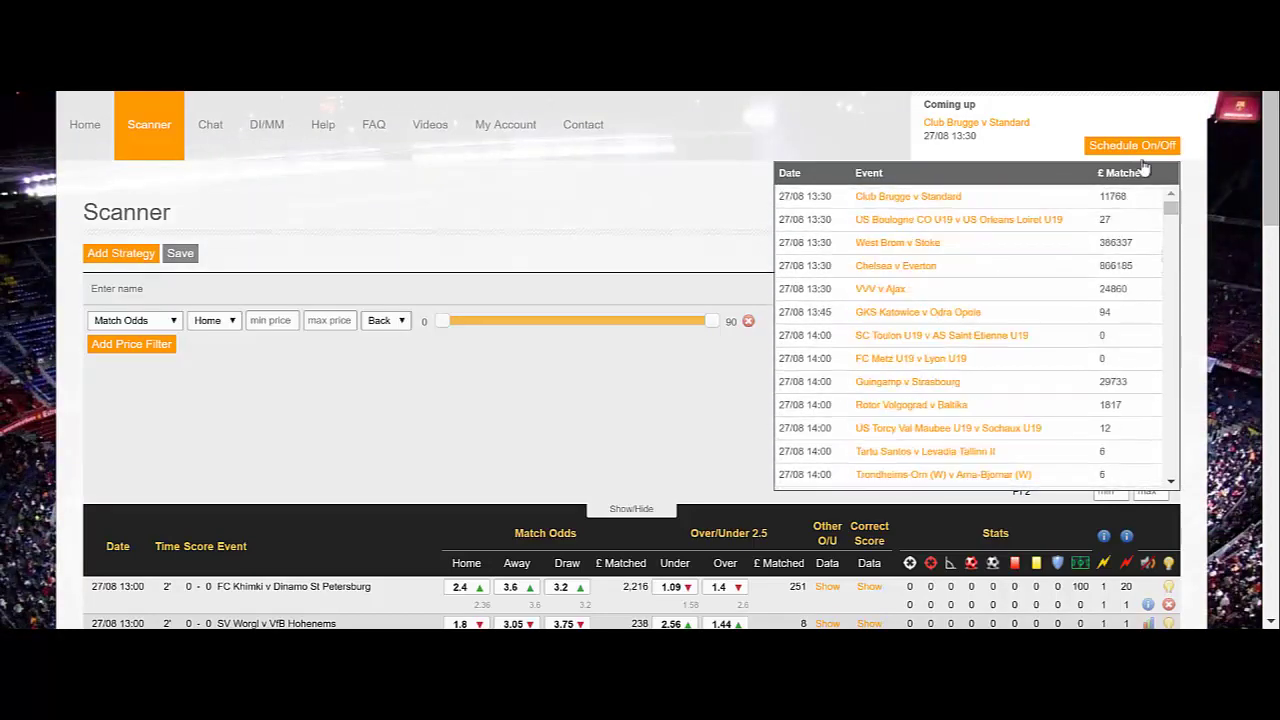
{"action": "left_click", "coordinate": [1135, 149]}
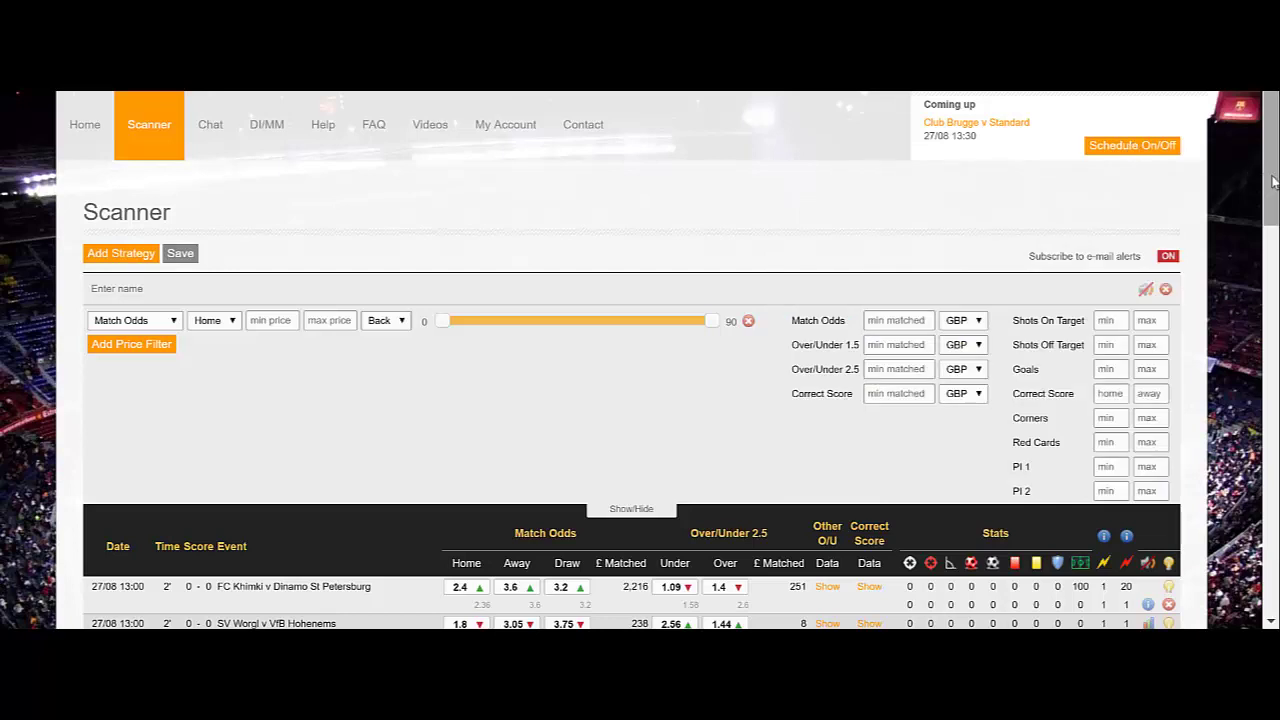
Step: Review the in-game stats tooltips on the leading match rows
{"action": "left_click_drag", "start_coordinate": [1273, 181], "coordinate": [1274, 287]}
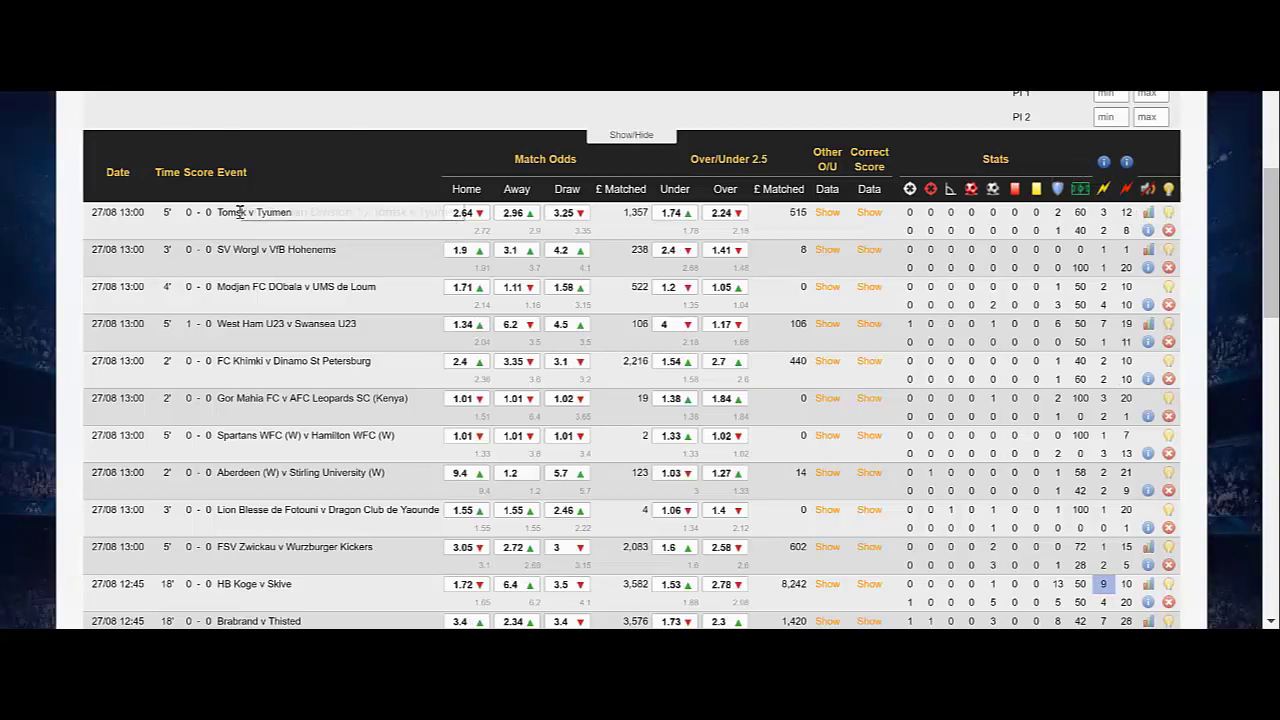
{"action": "mouse_move", "coordinate": [239, 213]}
{"action": "mouse_move", "coordinate": [240, 252]}
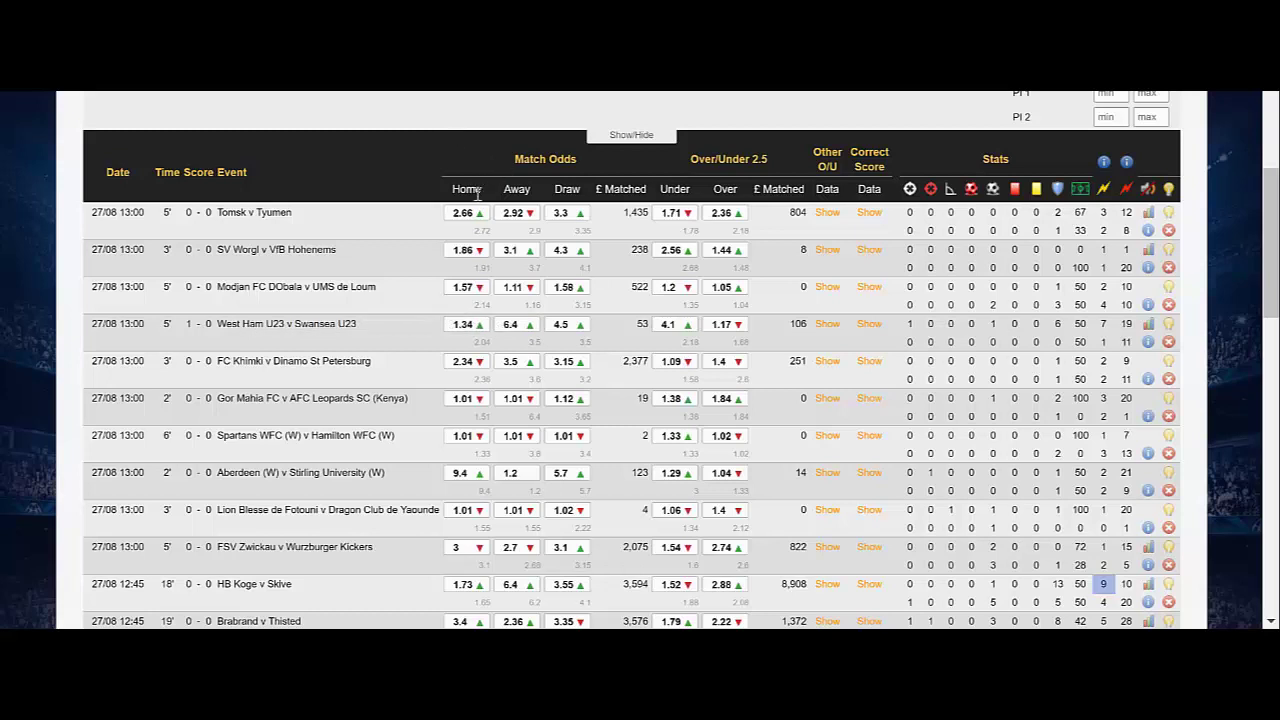
{"action": "mouse_move", "coordinate": [465, 219]}
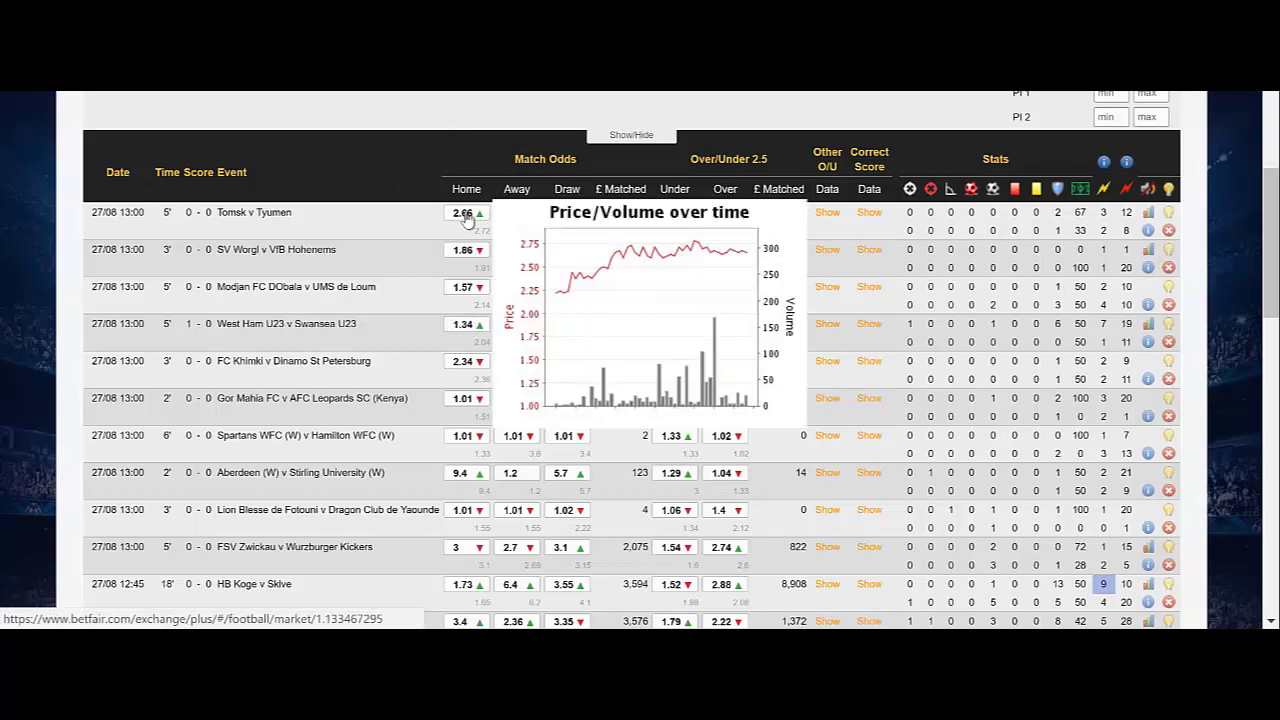
{"action": "mouse_move", "coordinate": [463, 254]}
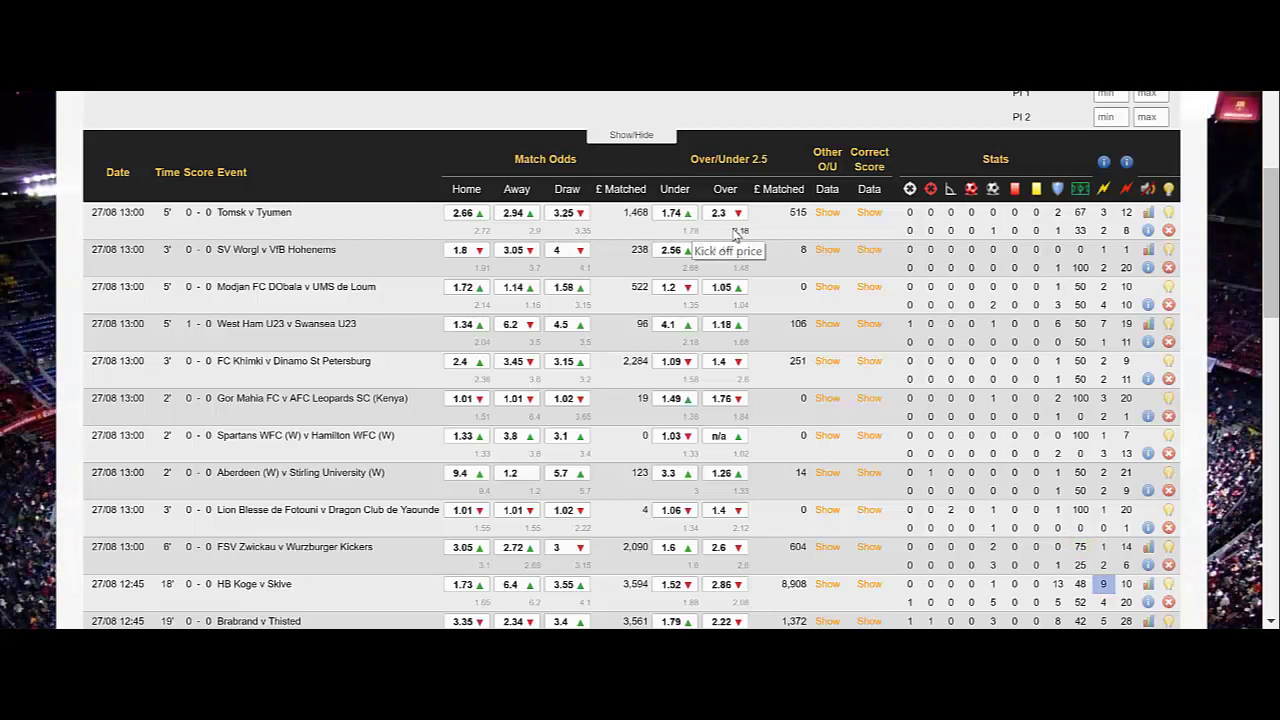
{"action": "mouse_move", "coordinate": [679, 220]}
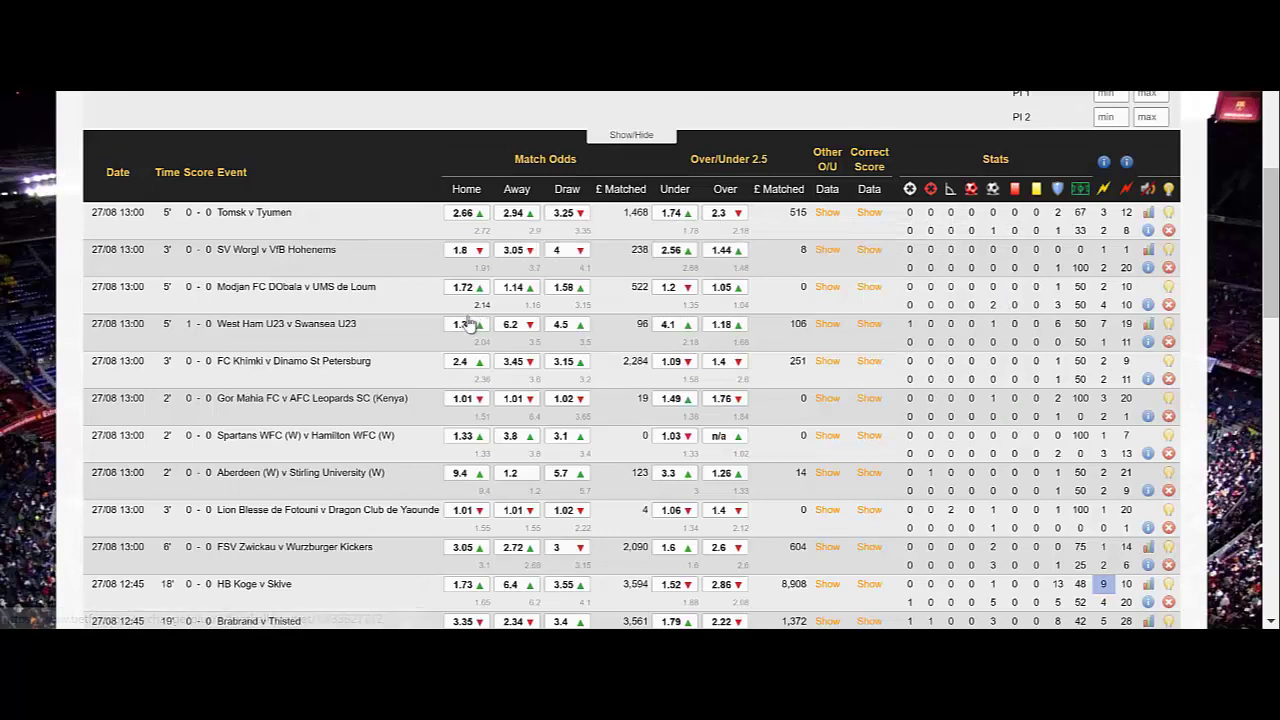
{"action": "mouse_move", "coordinate": [467, 331]}
{"action": "mouse_move", "coordinate": [463, 368]}
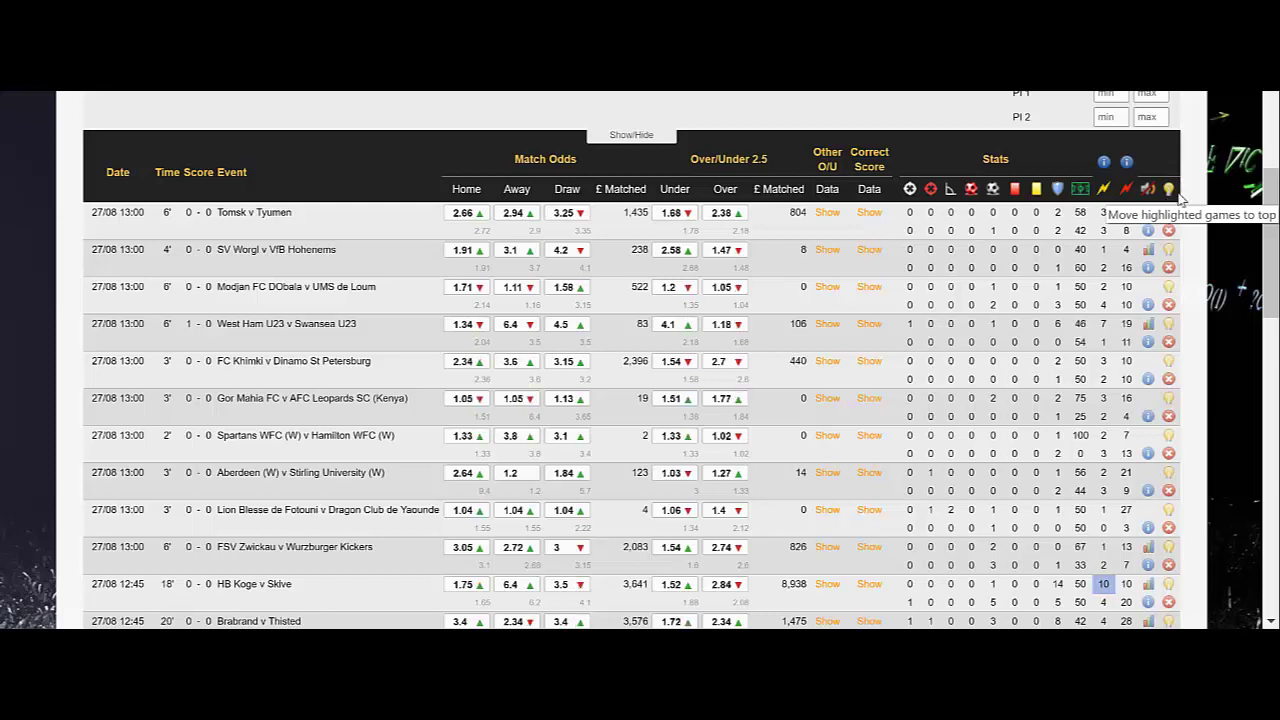
Step: Highlight FC Khimki, Spartans WFC and Lion Blesse matches and pin them to the top
{"action": "left_click", "coordinate": [1168, 361]}
{"action": "left_click", "coordinate": [1168, 436]}
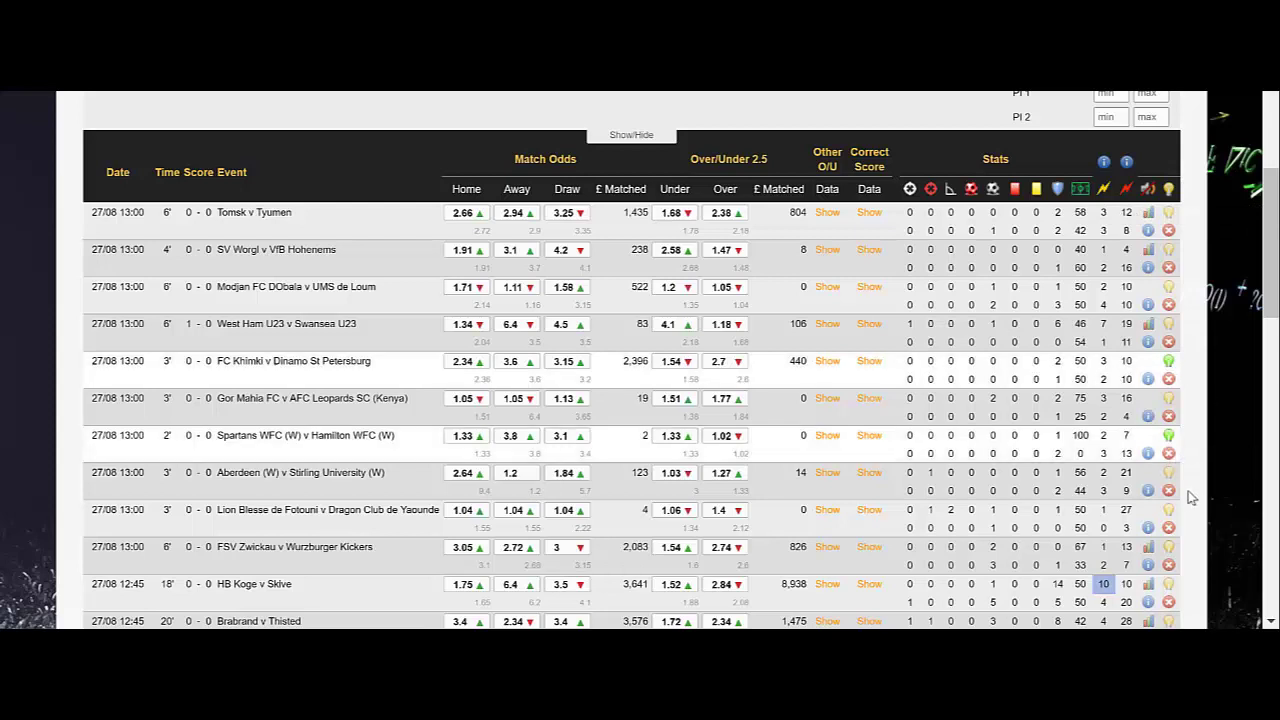
{"action": "left_click", "coordinate": [1168, 511]}
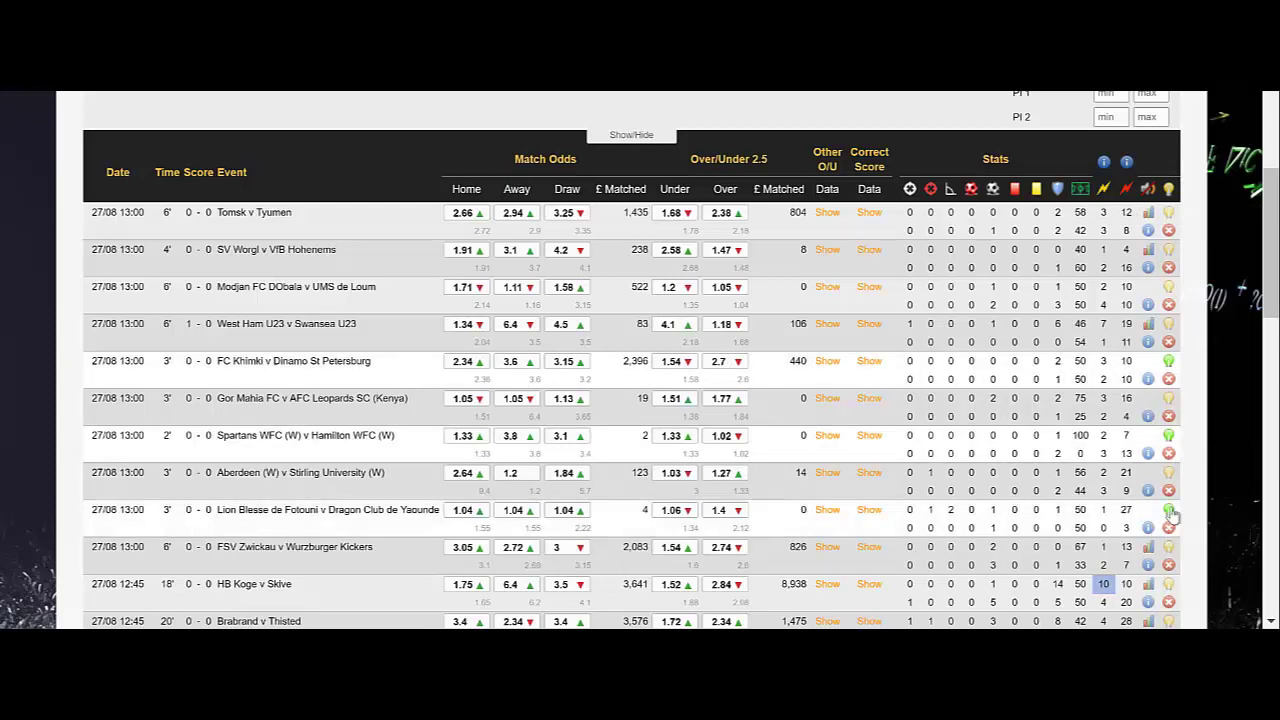
{"action": "left_click", "coordinate": [1169, 190]}
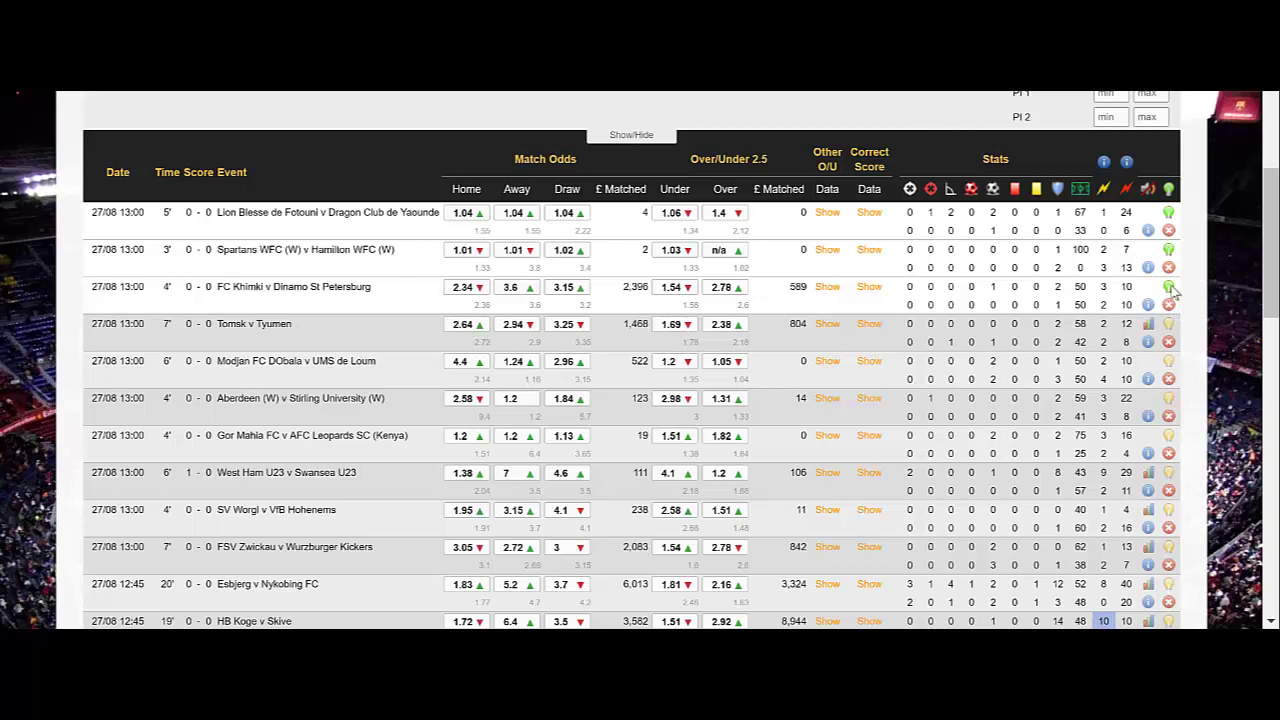
Step: Unhighlight the FC Khimki, Spartans WFC and Lion Blesse rows so Tomsk v Tyumen leads again
{"action": "left_click", "coordinate": [1169, 288]}
{"action": "left_click", "coordinate": [1168, 250]}
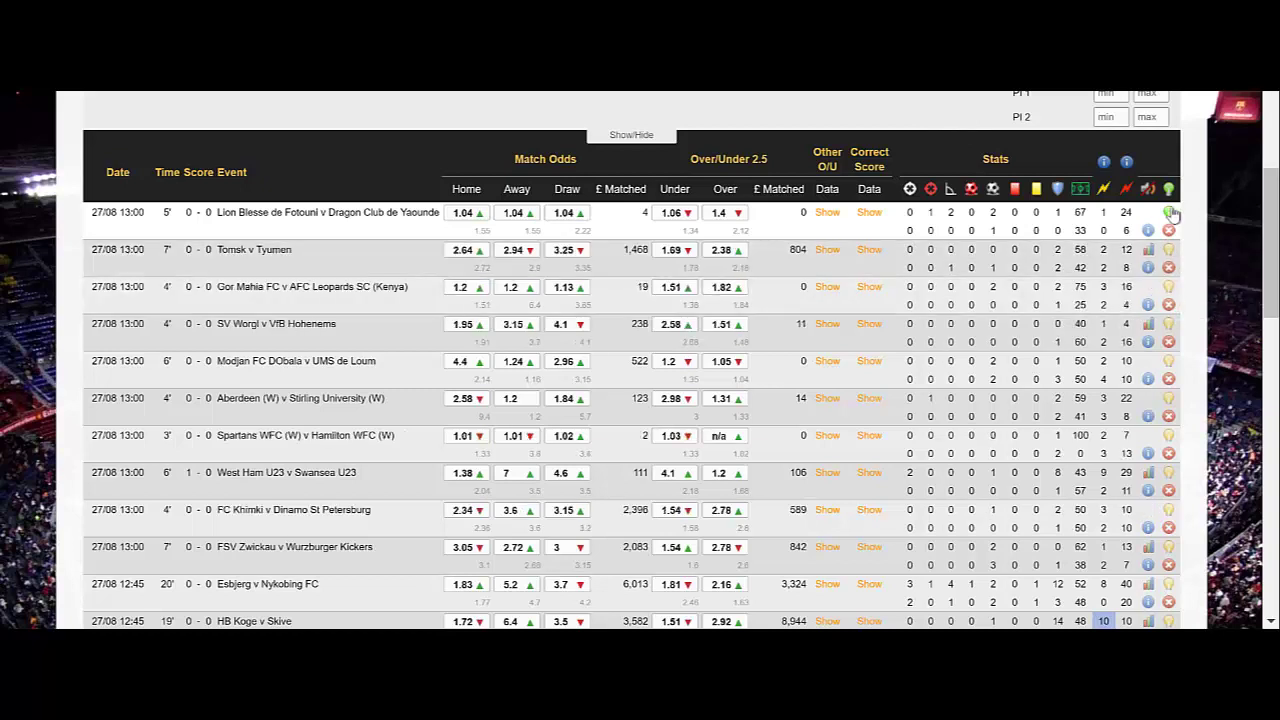
{"action": "left_click", "coordinate": [1169, 213]}
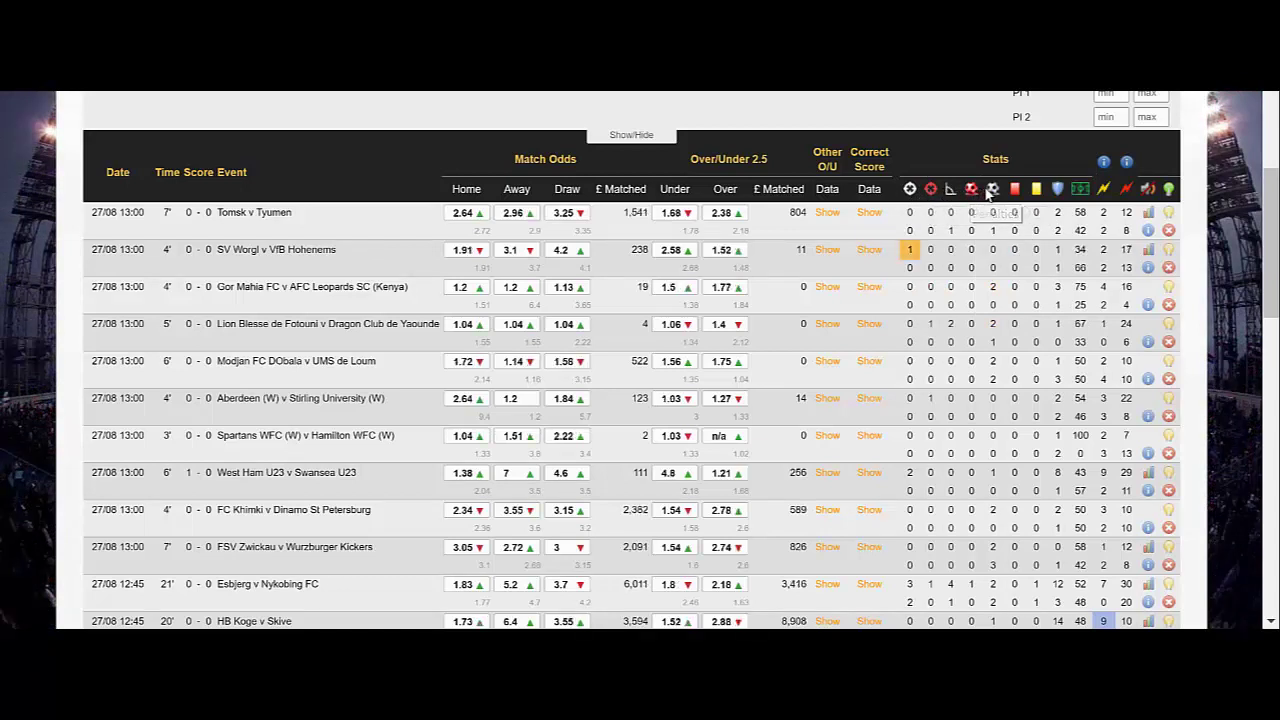
Step: Check the in-game stats breakdown for a live match row
{"action": "left_click_drag", "start_coordinate": [1272, 200], "coordinate": [1272, 214]}
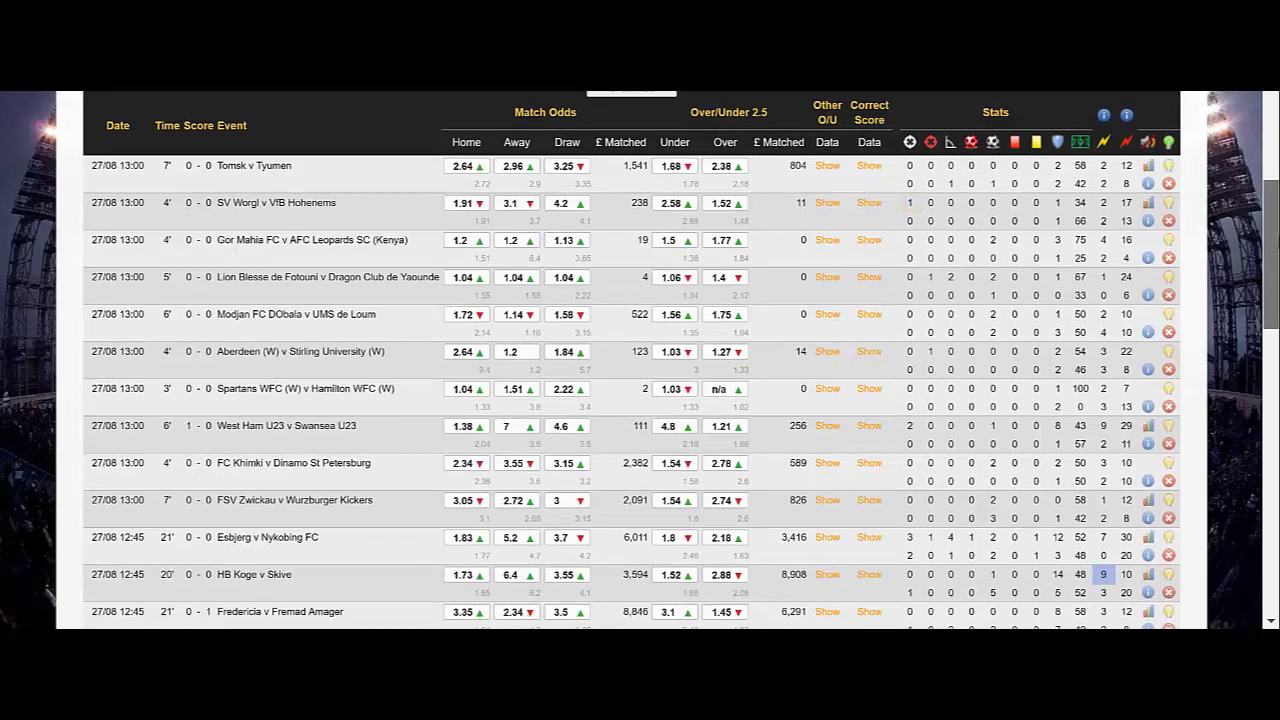
{"action": "scroll", "coordinate": [632, 360], "scroll_direction": "down", "scroll_amount": 3}
{"action": "scroll", "coordinate": [632, 360], "scroll_direction": "down", "scroll_amount": 2}
{"action": "scroll", "coordinate": [632, 360], "scroll_direction": "up", "scroll_amount": 2}
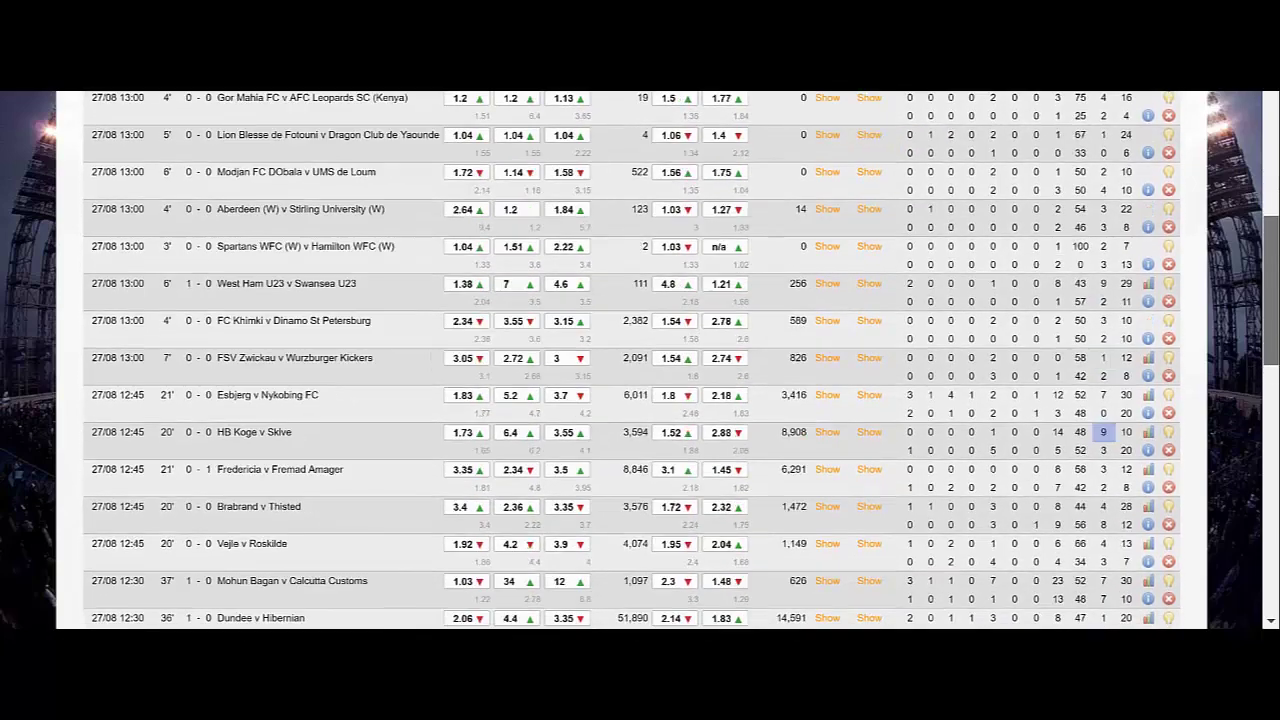
{"action": "scroll", "coordinate": [632, 360], "scroll_direction": "up", "scroll_amount": 3}
{"action": "scroll", "coordinate": [632, 360], "scroll_direction": "down", "scroll_amount": 2}
{"action": "scroll", "coordinate": [632, 360], "scroll_direction": "up", "scroll_amount": 1}
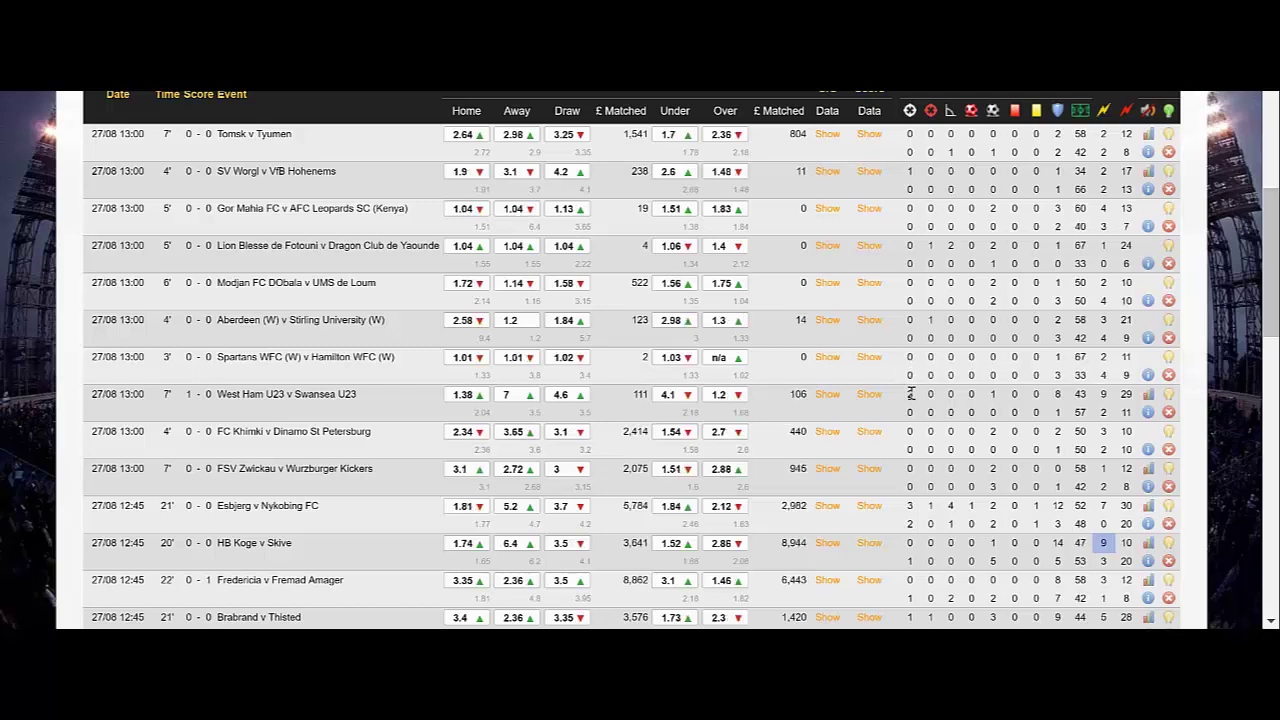
{"action": "mouse_move", "coordinate": [912, 394]}
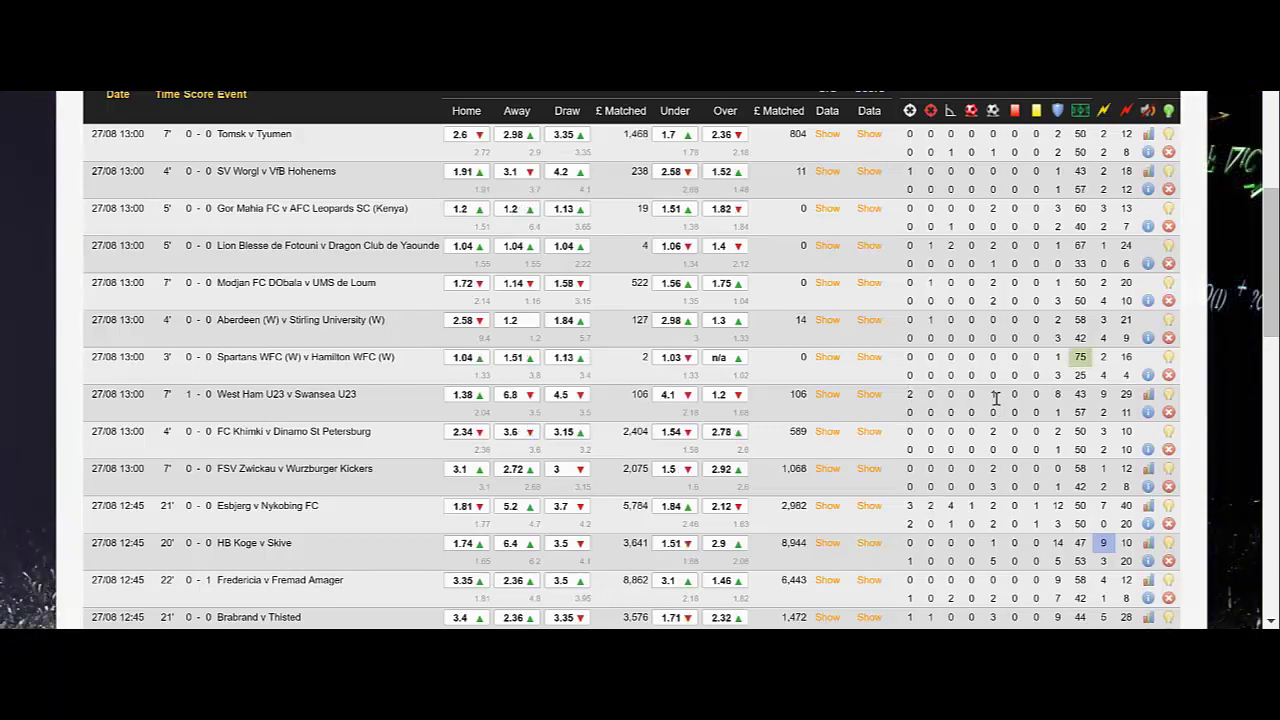
{"action": "mouse_move", "coordinate": [995, 396]}
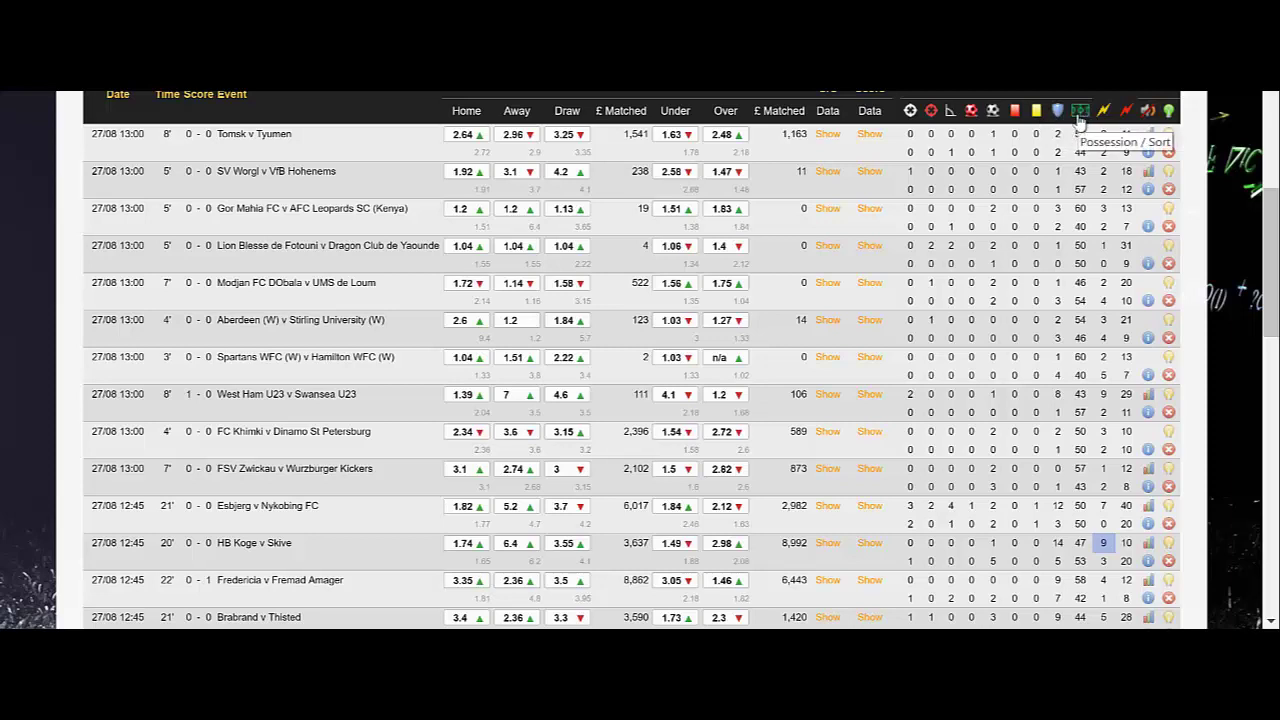
Step: Scroll down to bring the 12:45 to 12:00 kickoffs into view
{"action": "mouse_move", "coordinate": [1106, 102]}
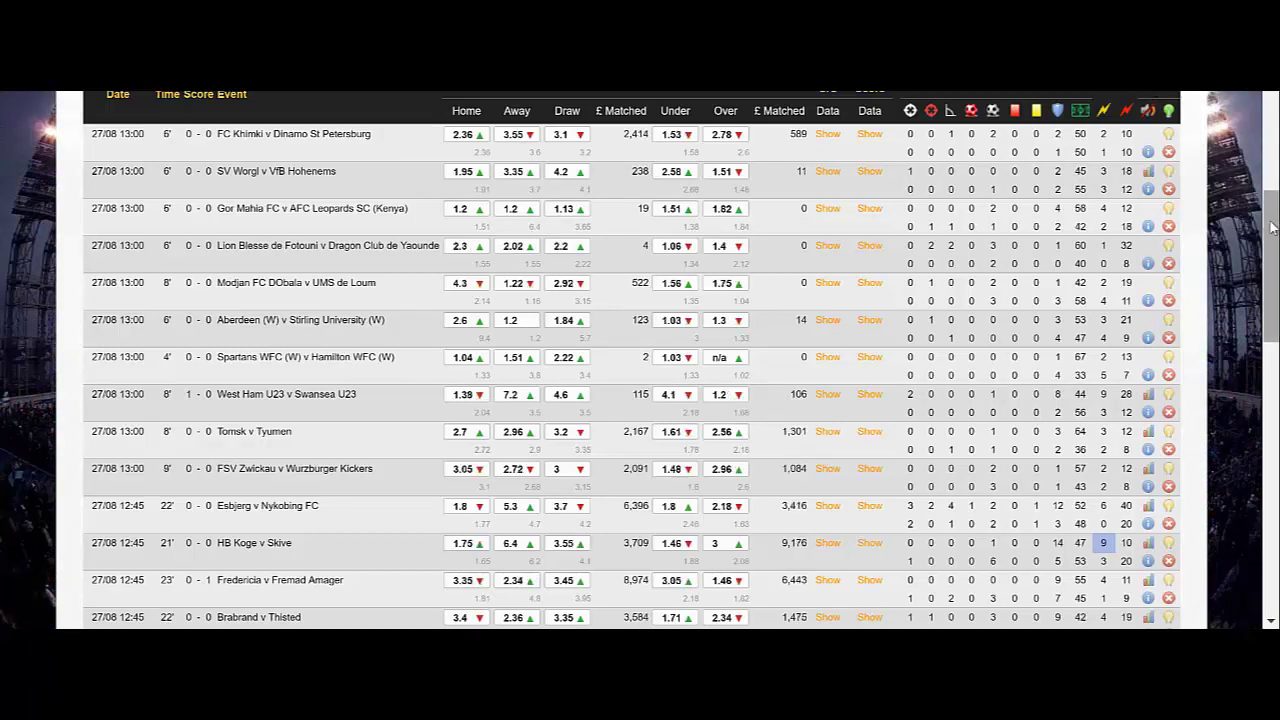
{"action": "mouse_move", "coordinate": [1149, 153]}
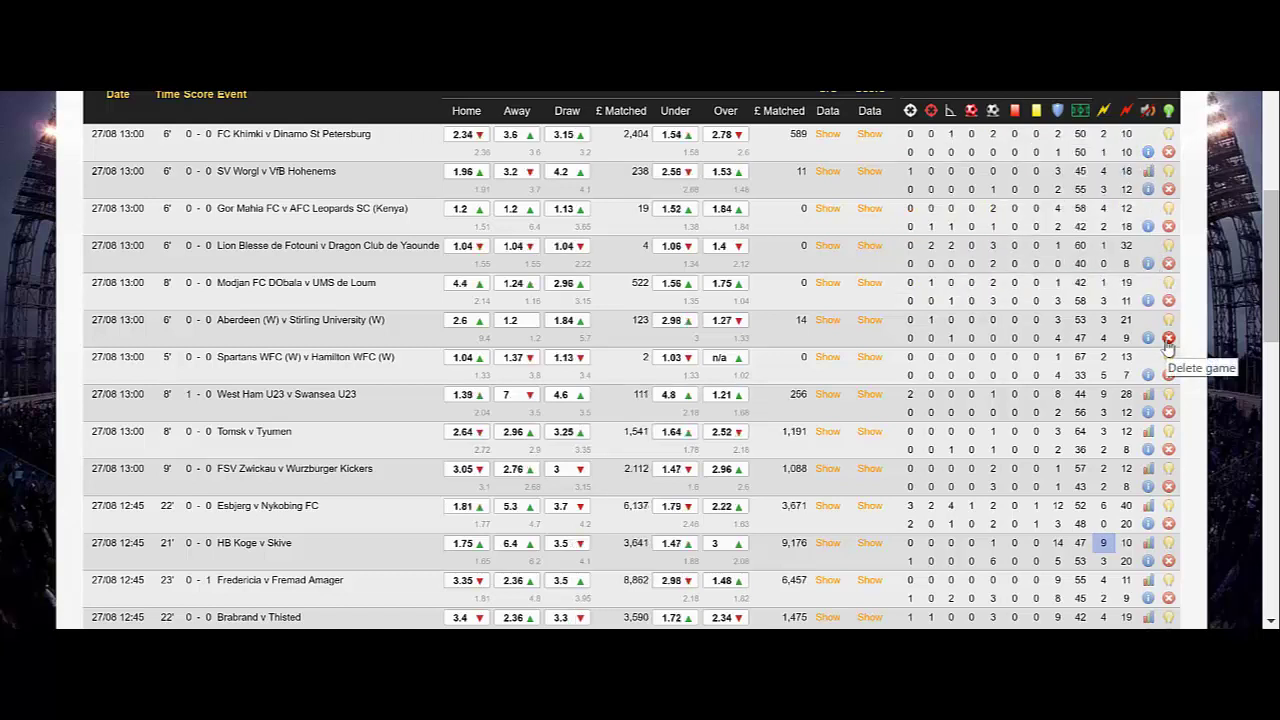
{"action": "left_click_drag", "start_coordinate": [1276, 311], "coordinate": [1276, 490]}
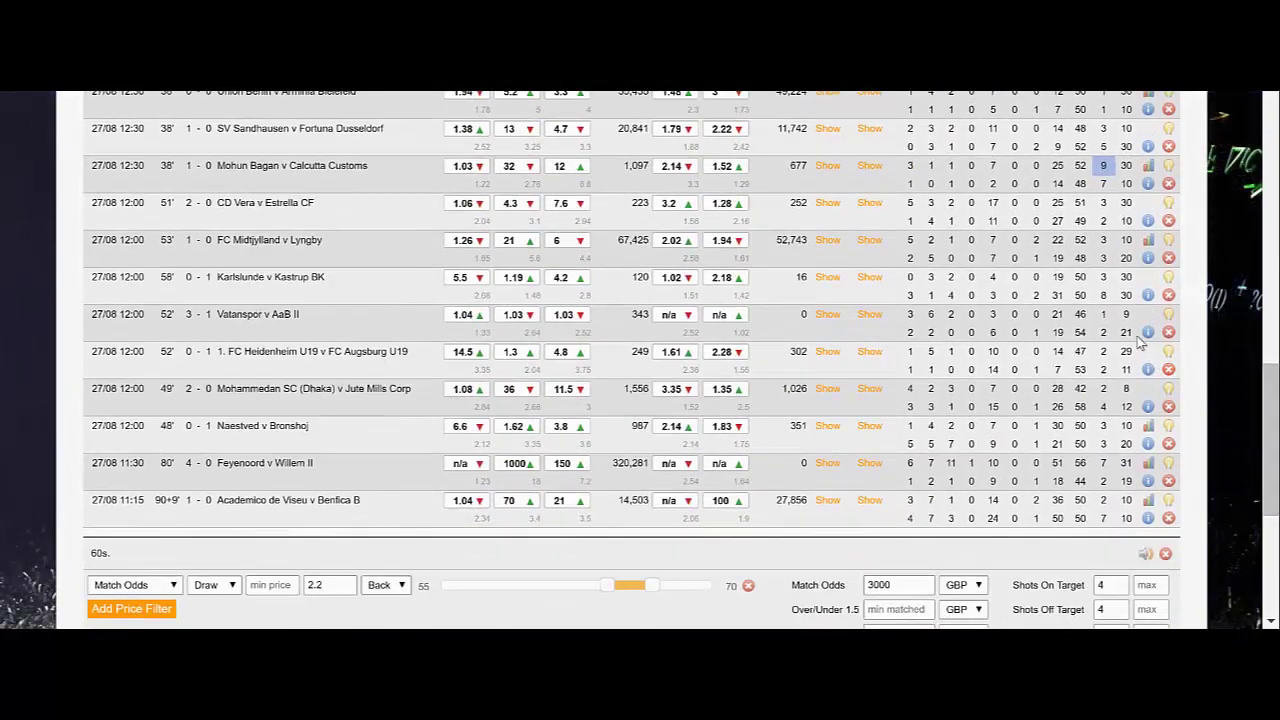
{"action": "mouse_move", "coordinate": [1146, 297]}
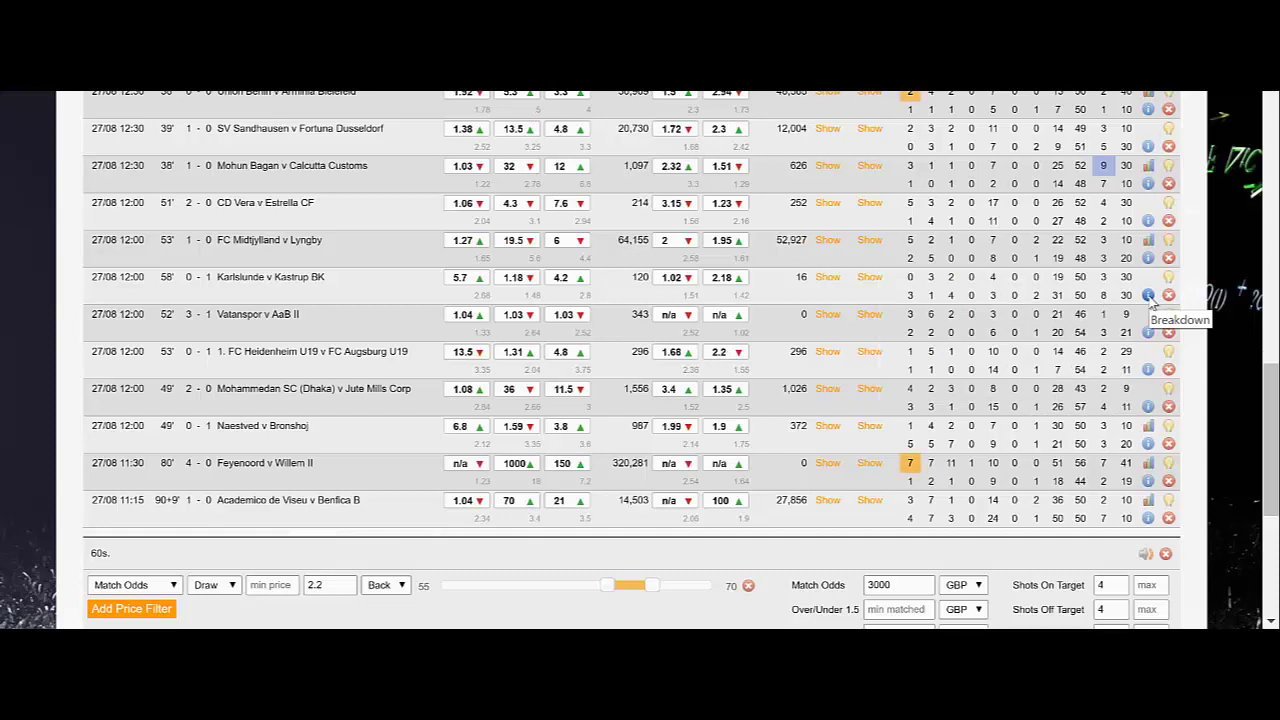
{"action": "mouse_move", "coordinate": [1148, 263]}
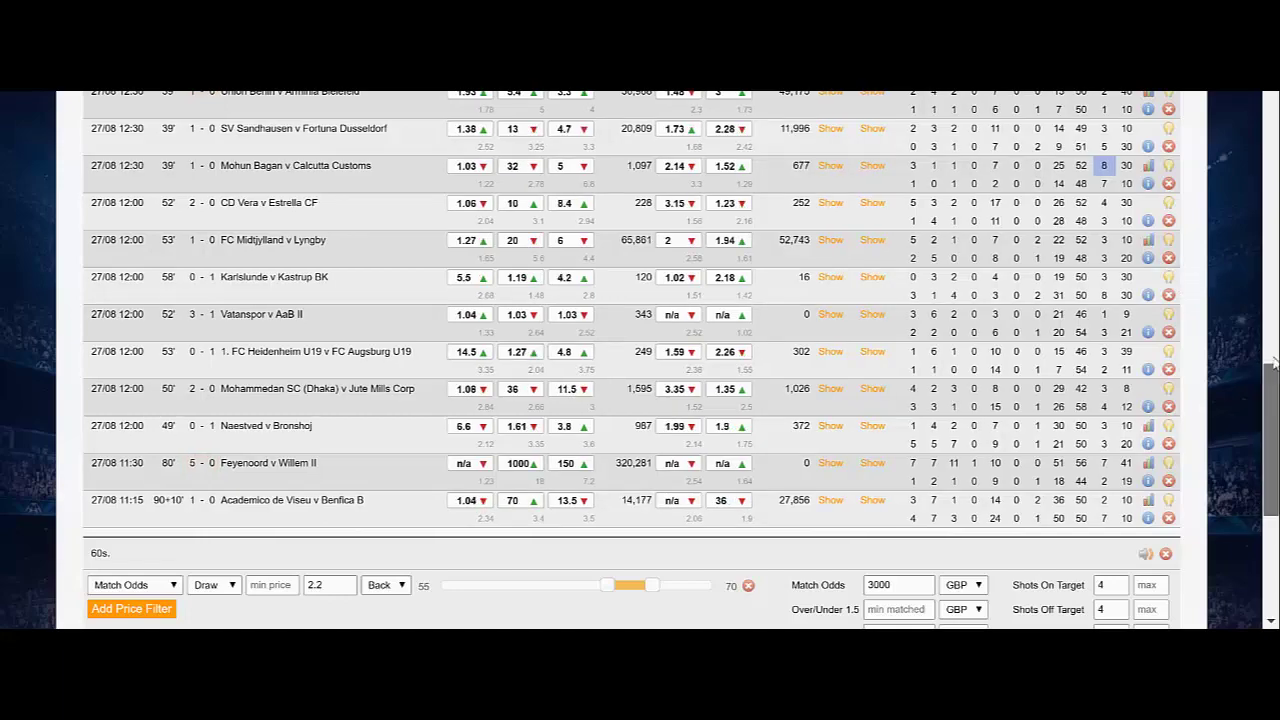
{"action": "left_click_drag", "start_coordinate": [1268, 362], "coordinate": [1272, 446]}
{"action": "scroll", "coordinate": [1265, 300], "scroll_direction": "up", "scroll_amount": 5}
{"action": "scroll", "coordinate": [1273, 312], "scroll_direction": "down", "scroll_amount": 3}
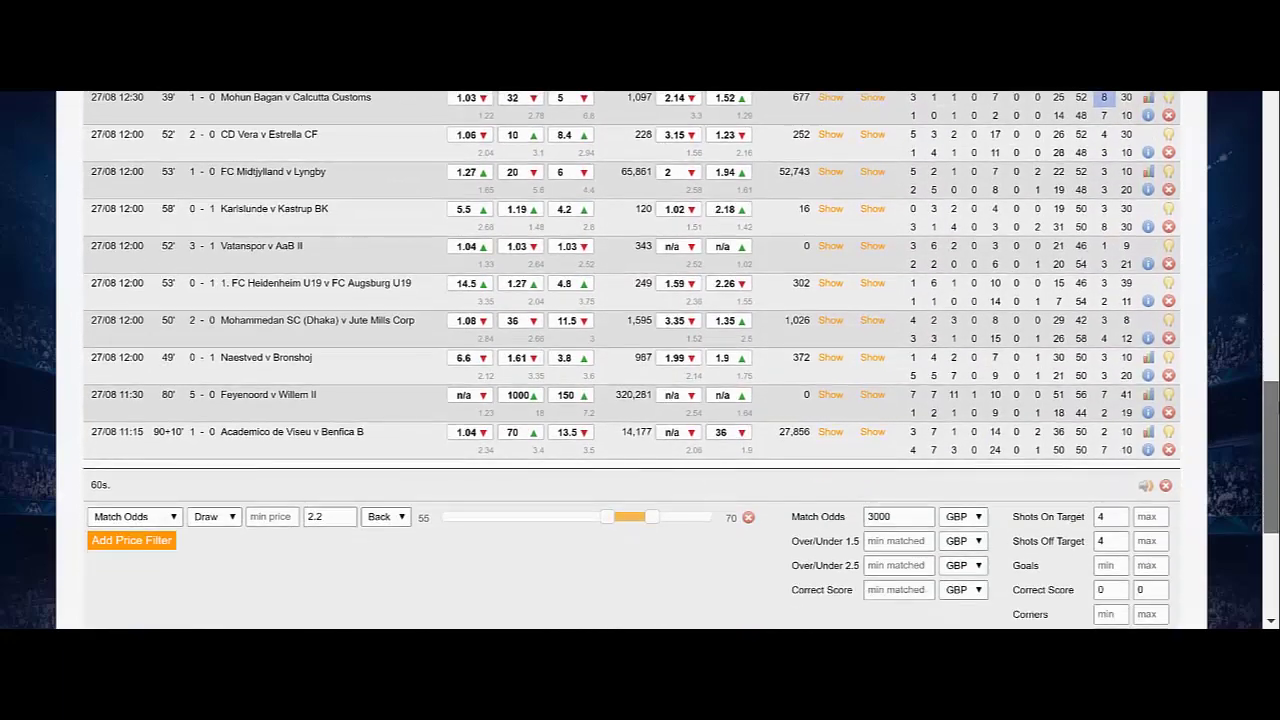
{"action": "scroll", "coordinate": [640, 360], "scroll_direction": "down", "scroll_amount": 1}
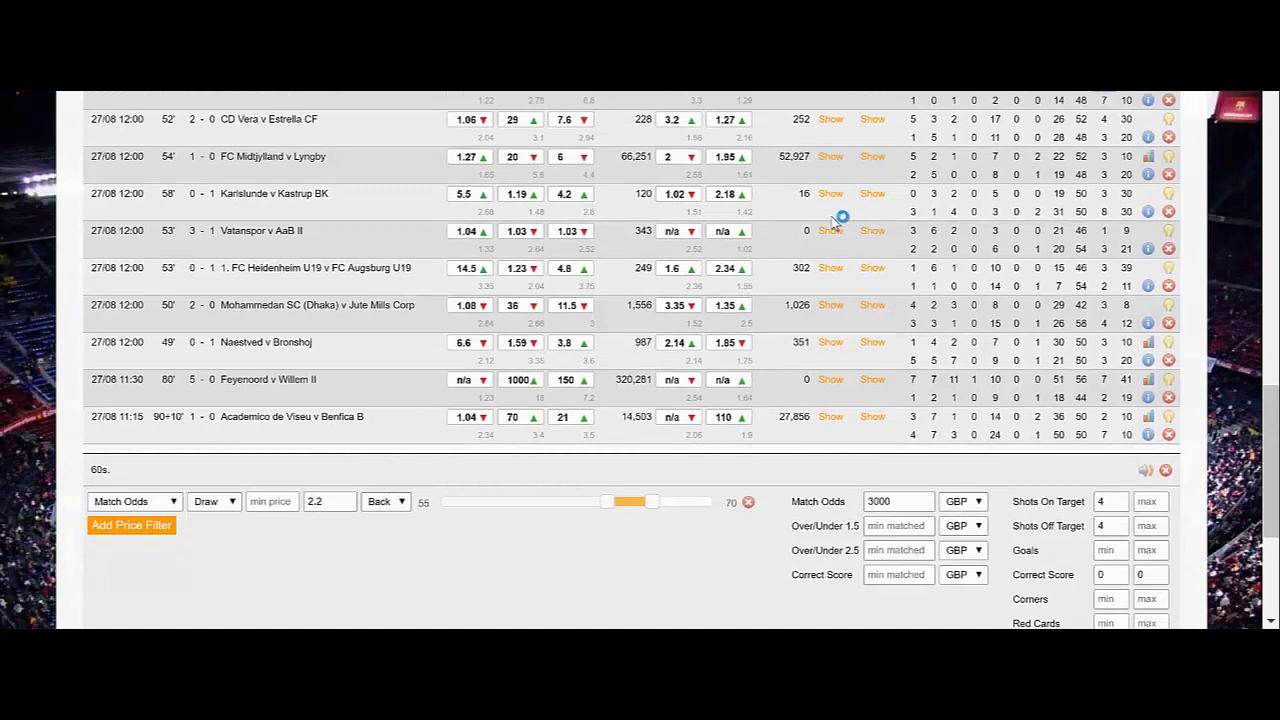
{"action": "mouse_move", "coordinate": [731, 202]}
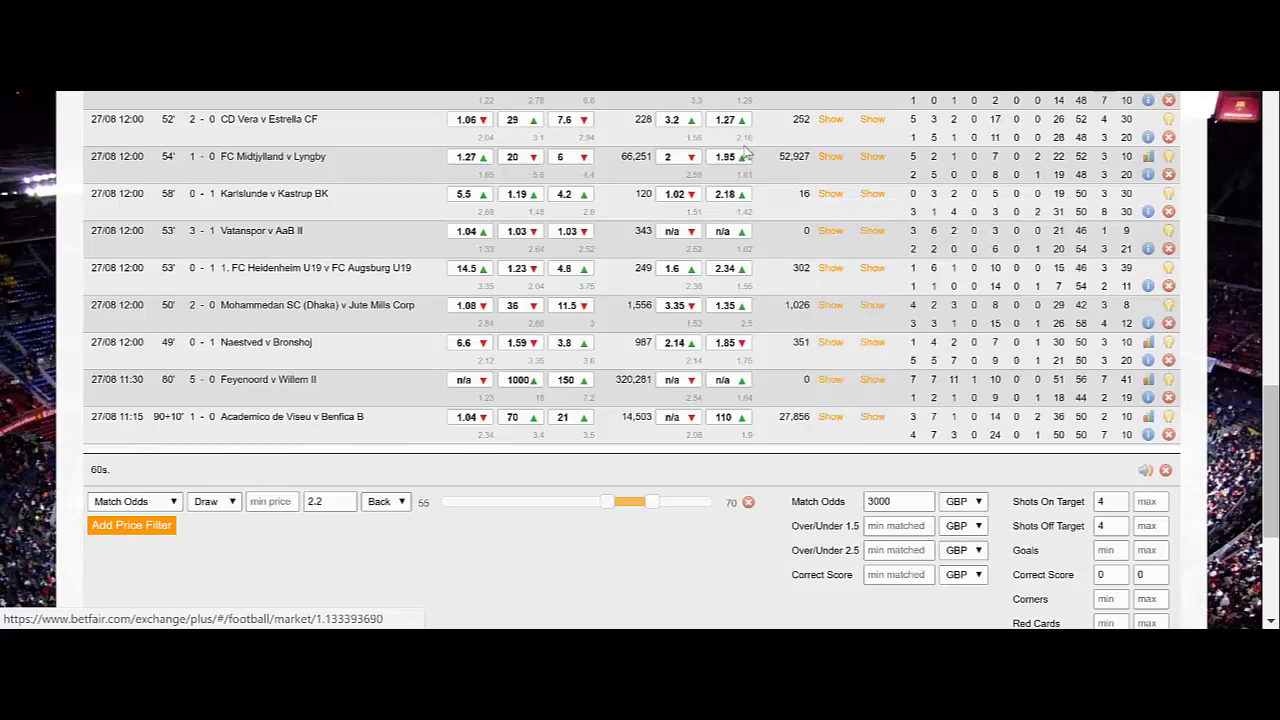
{"action": "mouse_move", "coordinate": [724, 165]}
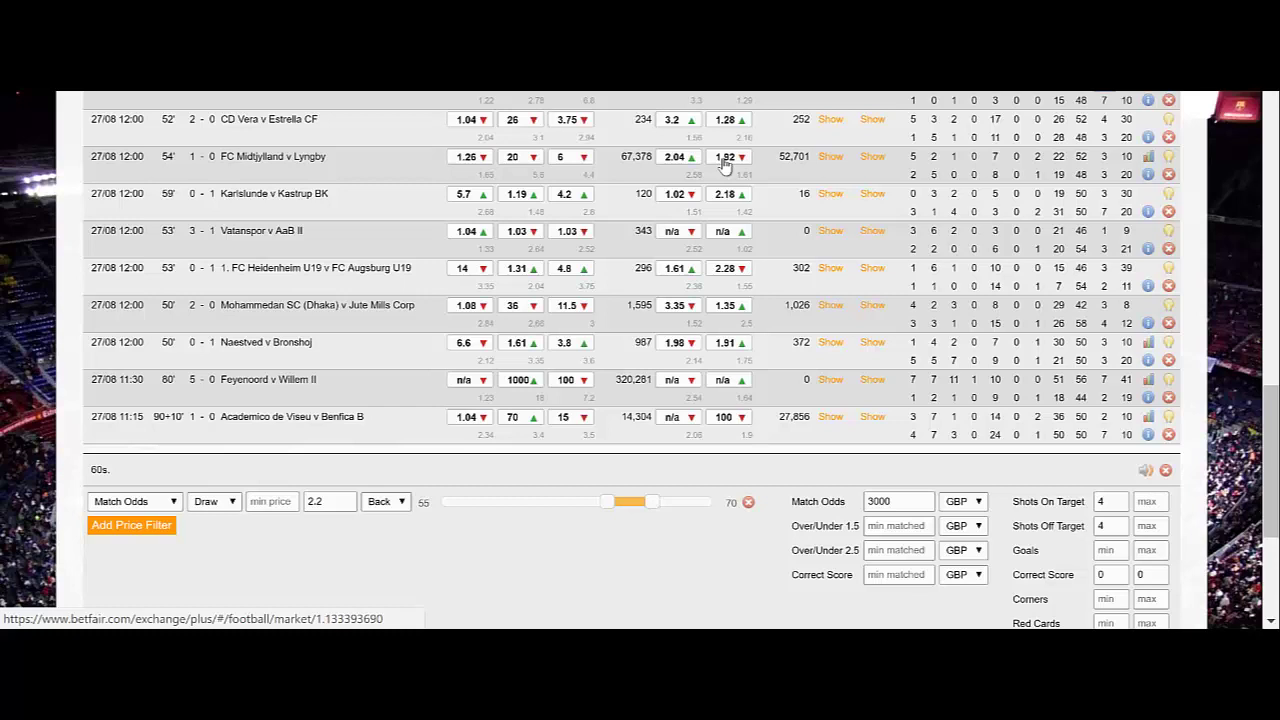
{"action": "mouse_move", "coordinate": [727, 95]}
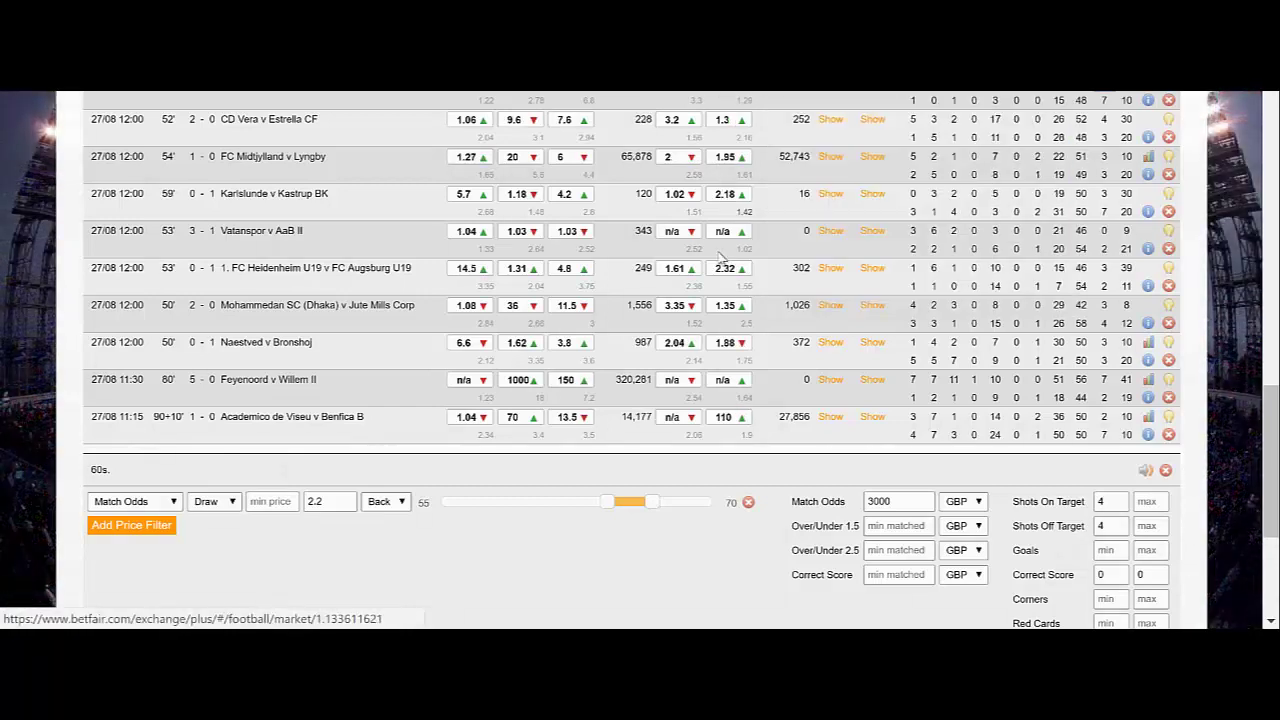
{"action": "mouse_move", "coordinate": [722, 272]}
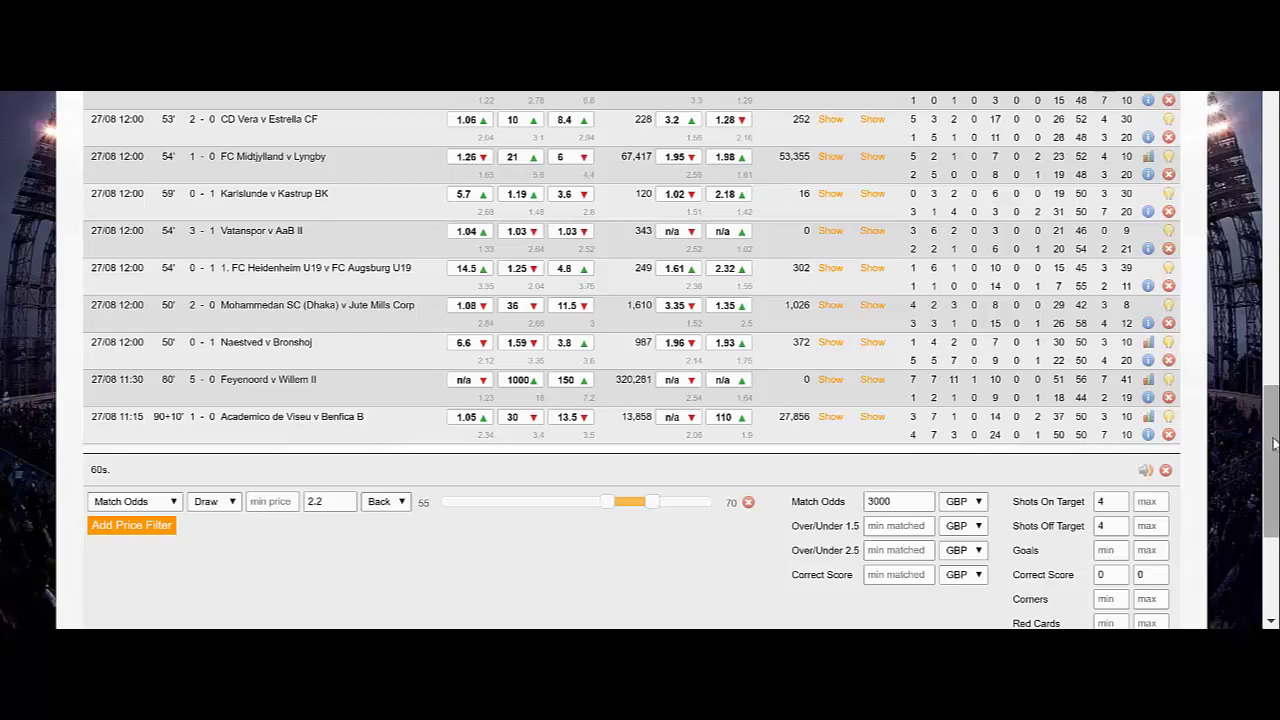
Step: Enter 3000 as the unnamed strategy's Match Odds minimum matched amount
{"action": "left_click_drag", "start_coordinate": [1272, 446], "coordinate": [1271, 156]}
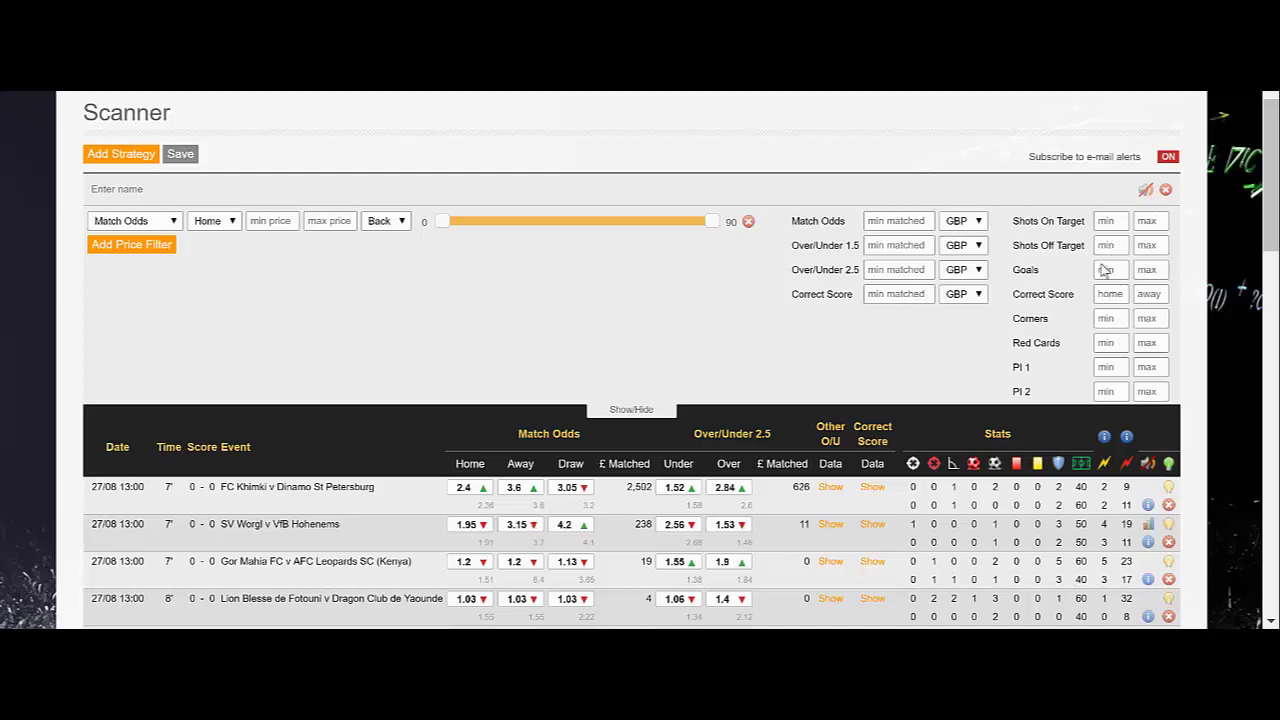
{"action": "mouse_move", "coordinate": [1272, 165]}
{"action": "left_mouse_down"}
{"action": "mouse_move", "coordinate": [1272, 505]}
{"action": "mouse_move", "coordinate": [1272, 180]}
{"action": "left_mouse_up"}
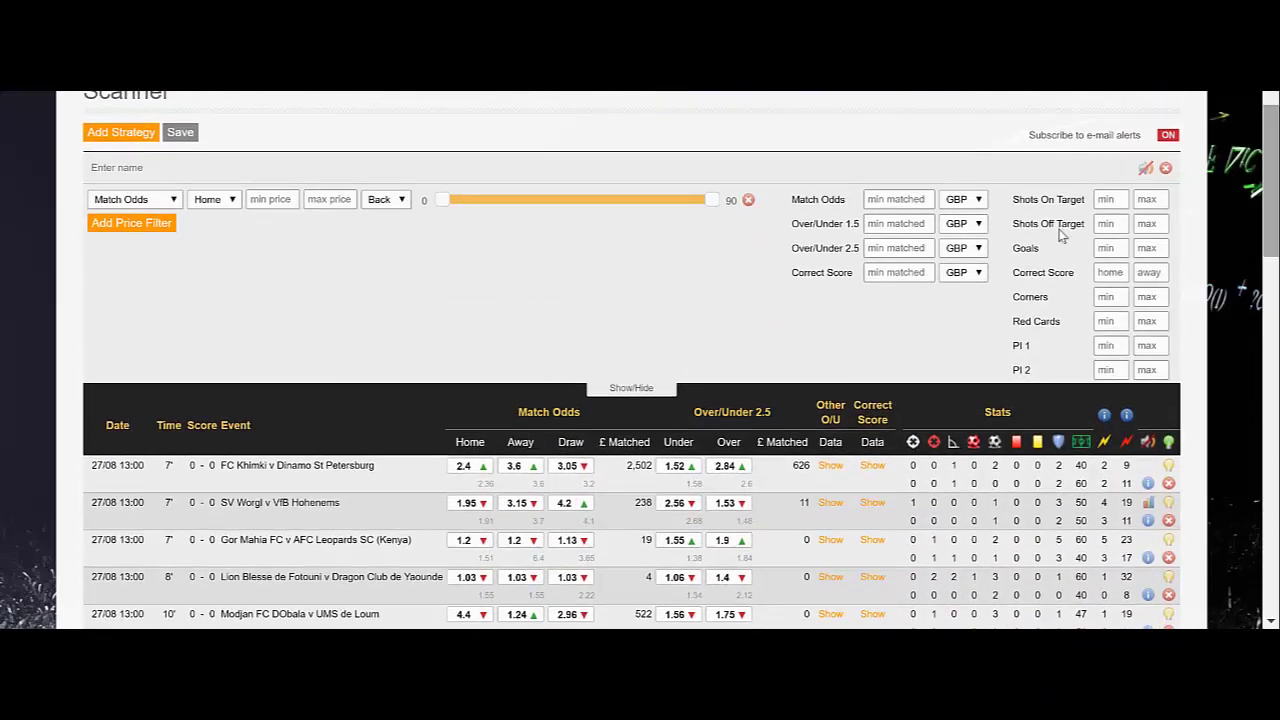
{"action": "left_click", "coordinate": [910, 201]}
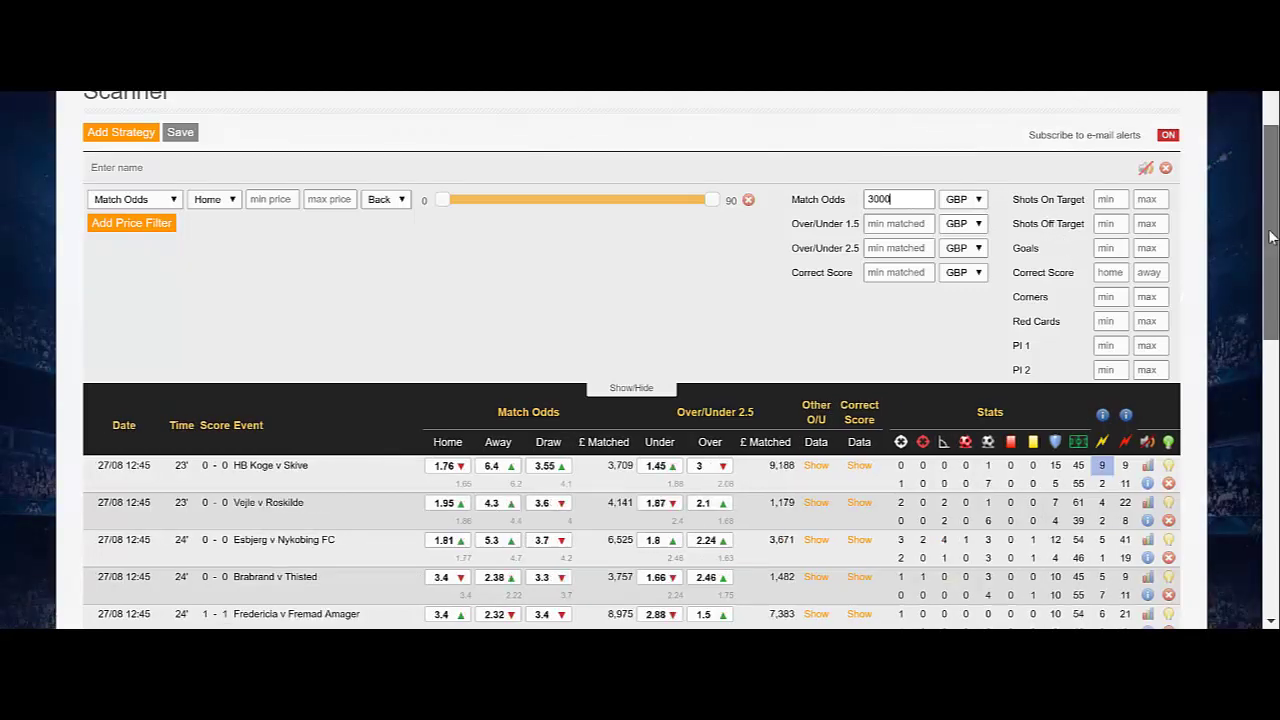
{"action": "left_click_drag", "start_coordinate": [1270, 236], "coordinate": [1276, 515]}
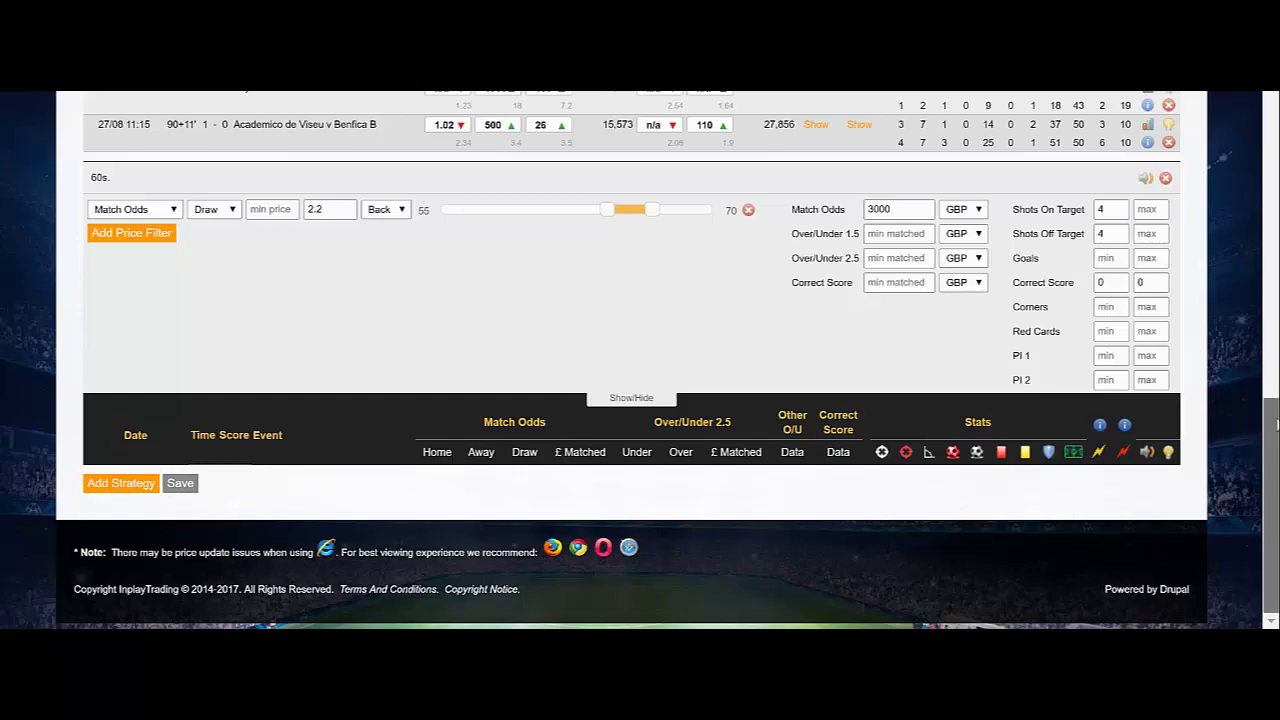
Step: Clear the 3000 value from the unnamed strategy's Match Odds minimum matched box
{"action": "left_click_drag", "start_coordinate": [1276, 525], "coordinate": [1275, 325]}
{"action": "scroll", "coordinate": [640, 340], "scroll_direction": "up", "scroll_amount": 1}
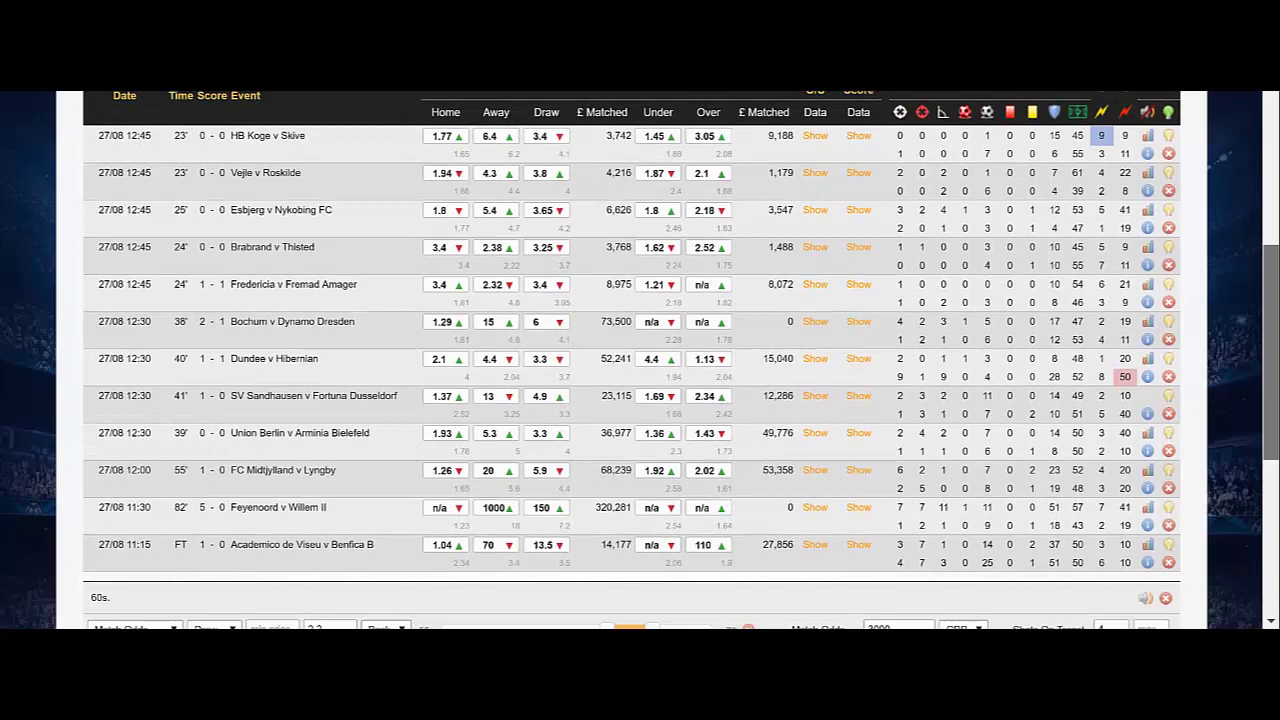
{"action": "scroll", "coordinate": [640, 360], "scroll_direction": "down", "scroll_amount": 3}
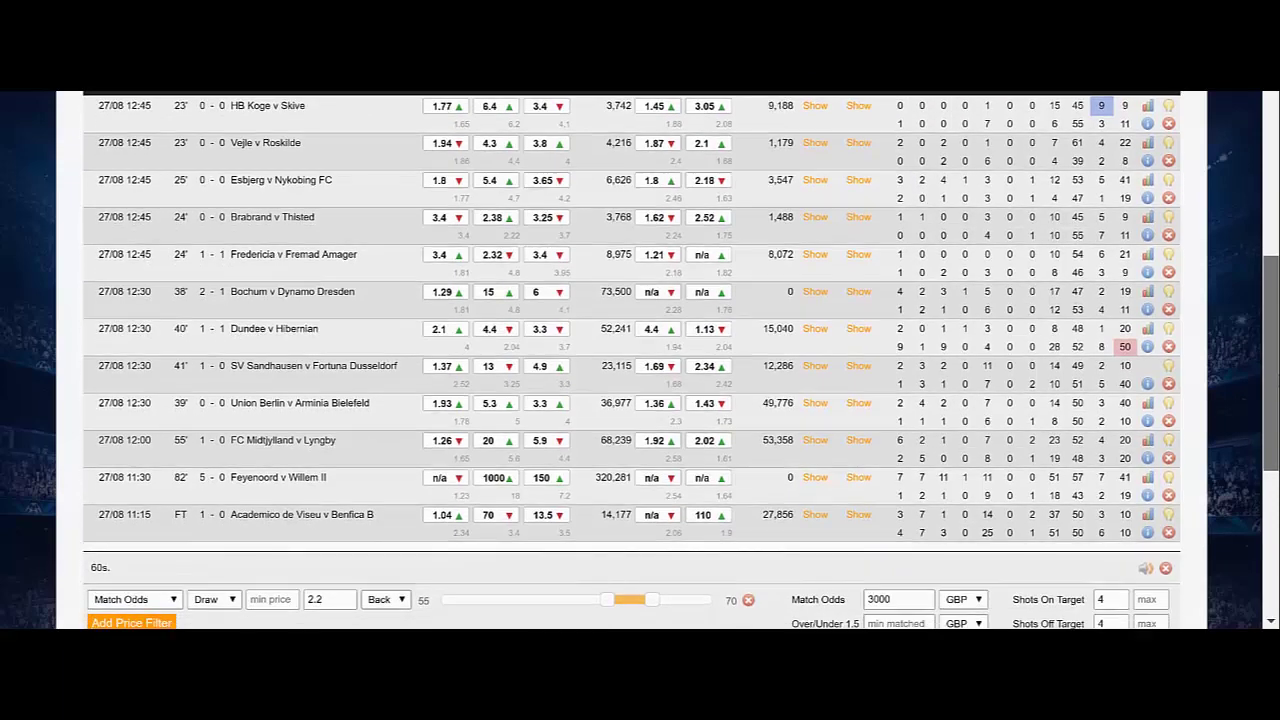
{"action": "scroll", "coordinate": [640, 360], "scroll_direction": "down", "scroll_amount": 1}
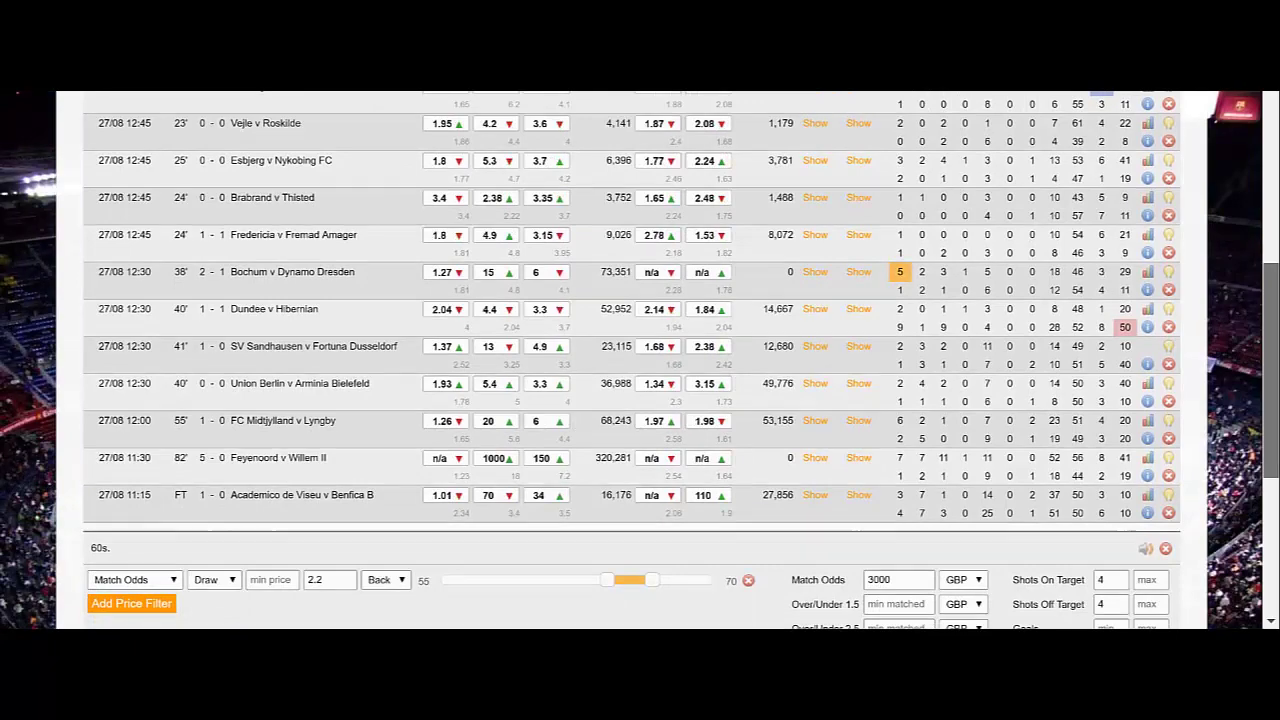
{"action": "scroll", "coordinate": [640, 360], "scroll_direction": "up", "scroll_amount": 5}
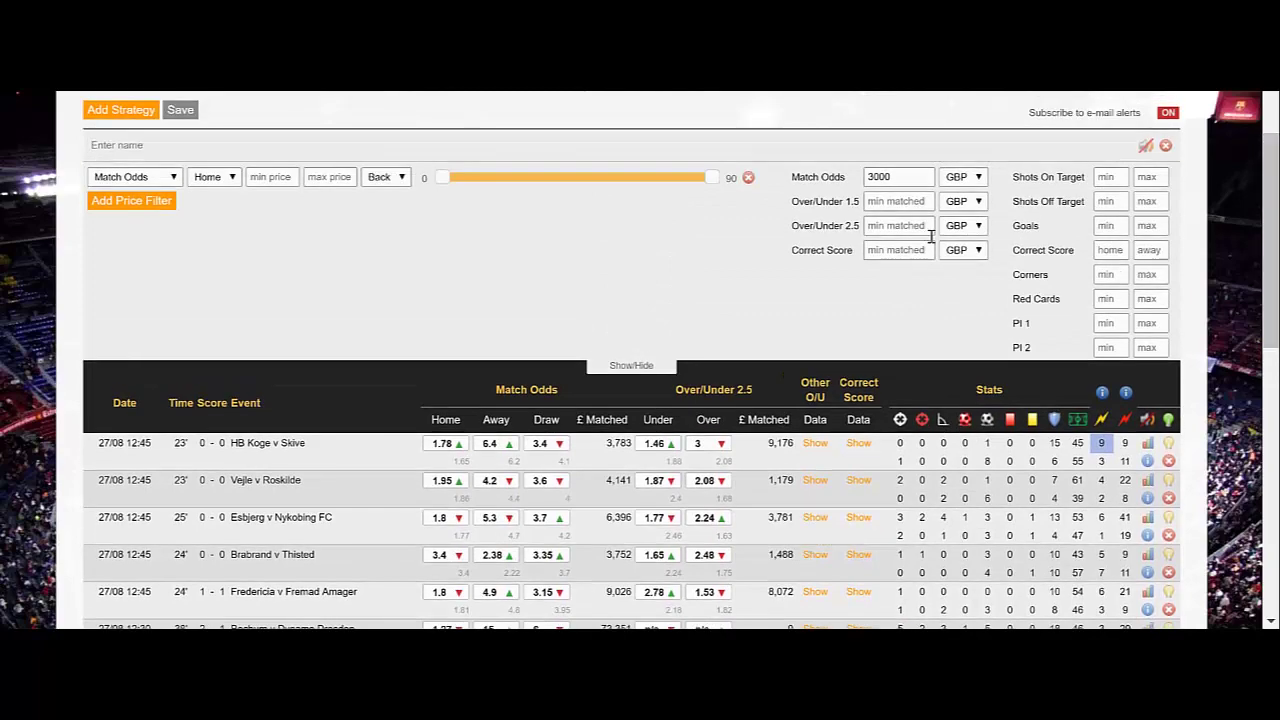
{"action": "left_click", "coordinate": [902, 180]}
{"action": "key", "text": "BackSpace"}
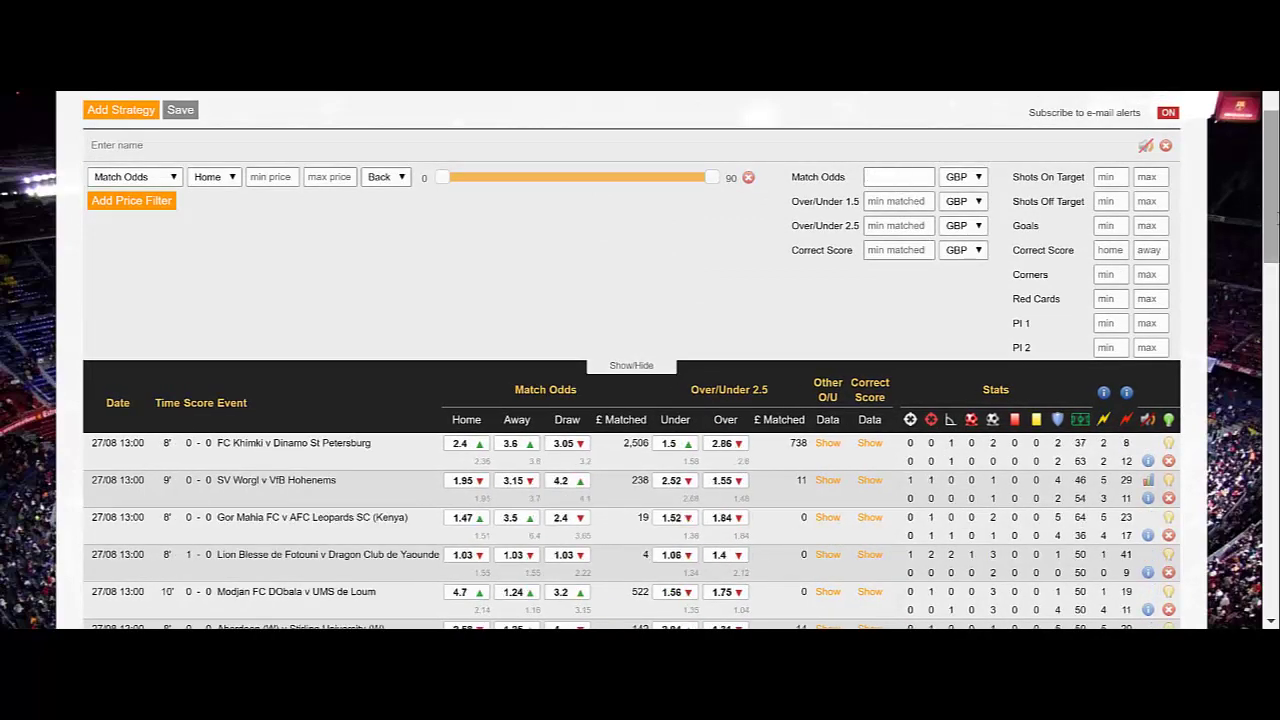
{"action": "left_click_drag", "start_coordinate": [1272, 210], "coordinate": [1272, 535]}
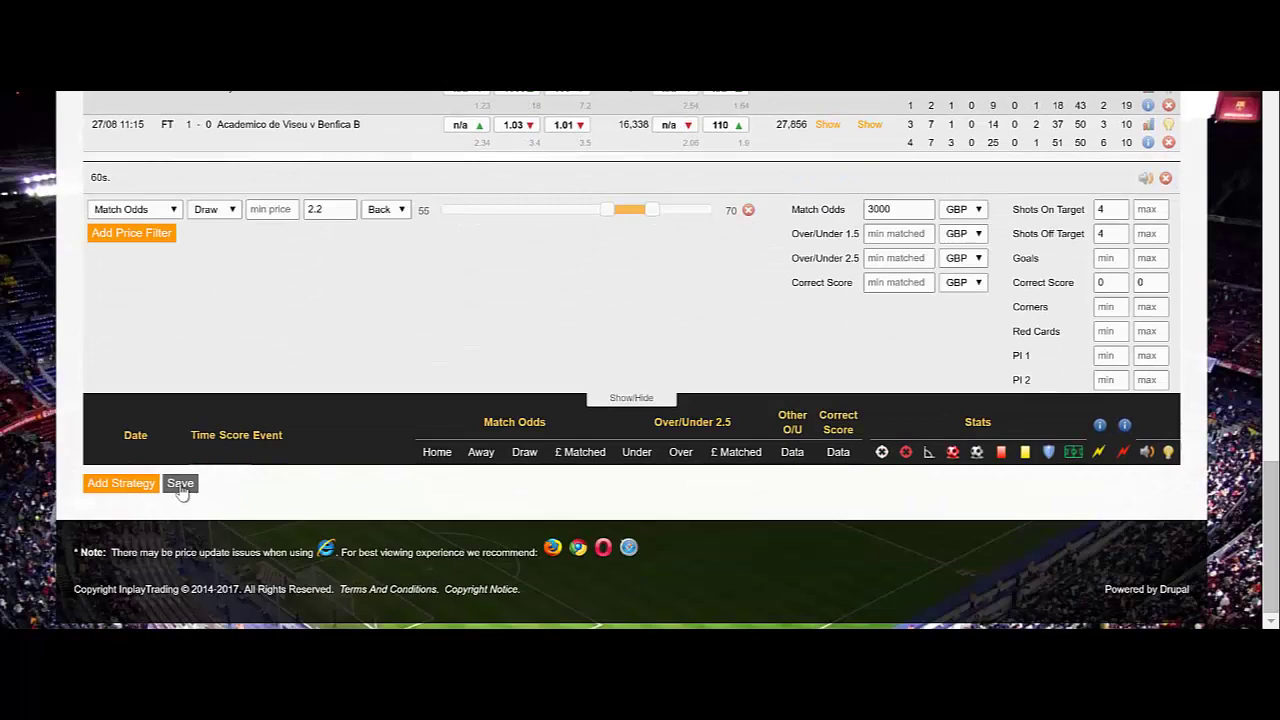
{"action": "left_click_drag", "start_coordinate": [1274, 399], "coordinate": [1275, 521]}
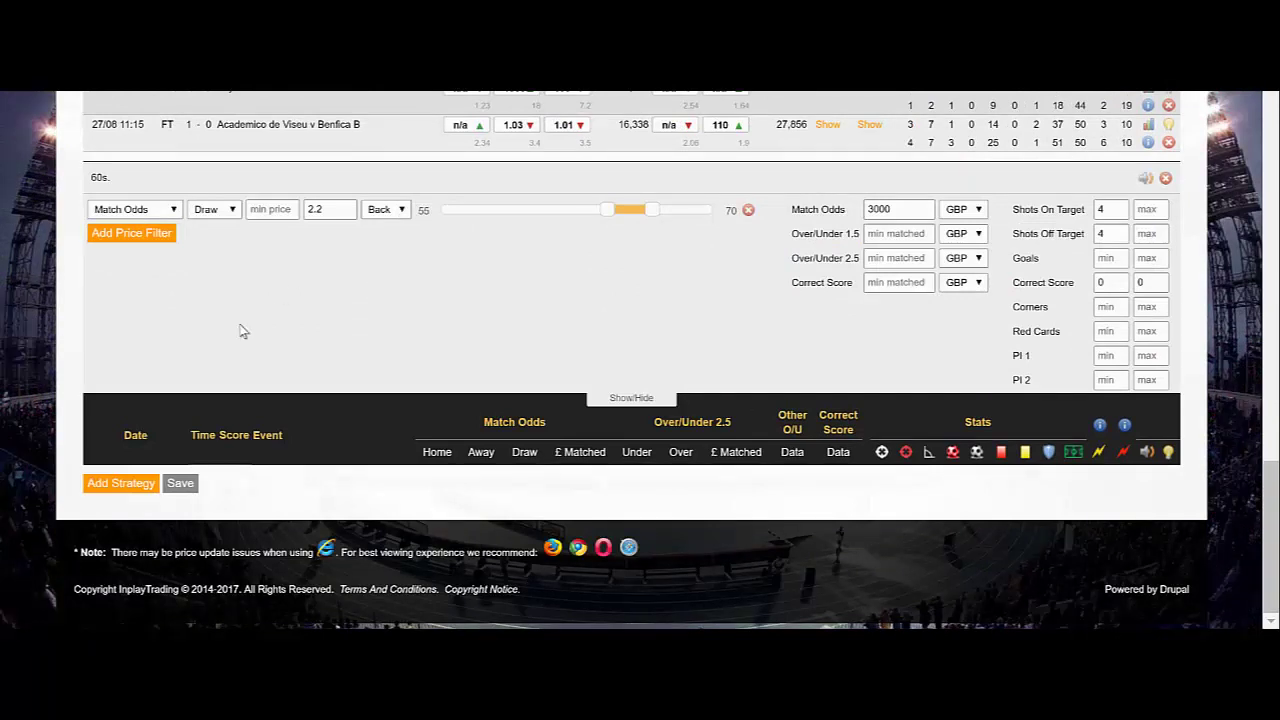
Step: Add a new strategy, mute its sound alerts, then delete the empty unnamed strategy block
{"action": "left_click", "coordinate": [131, 484]}
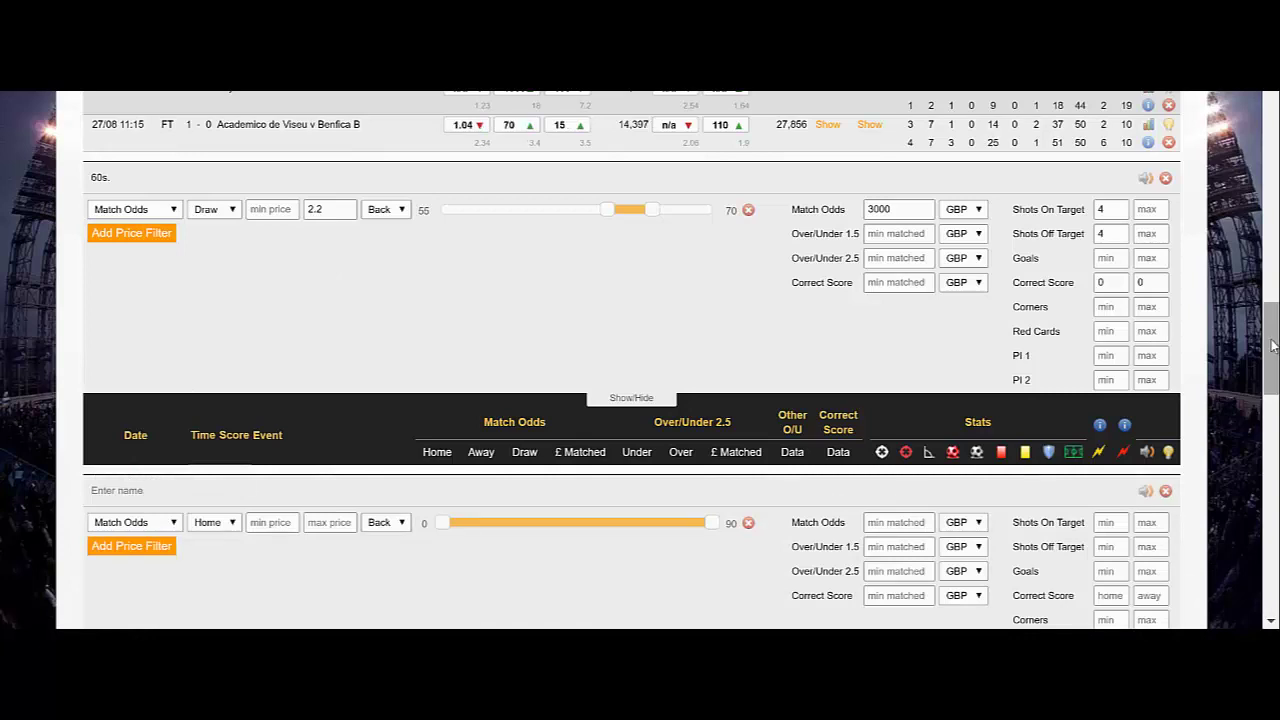
{"action": "left_click_drag", "start_coordinate": [1272, 345], "coordinate": [1272, 377]}
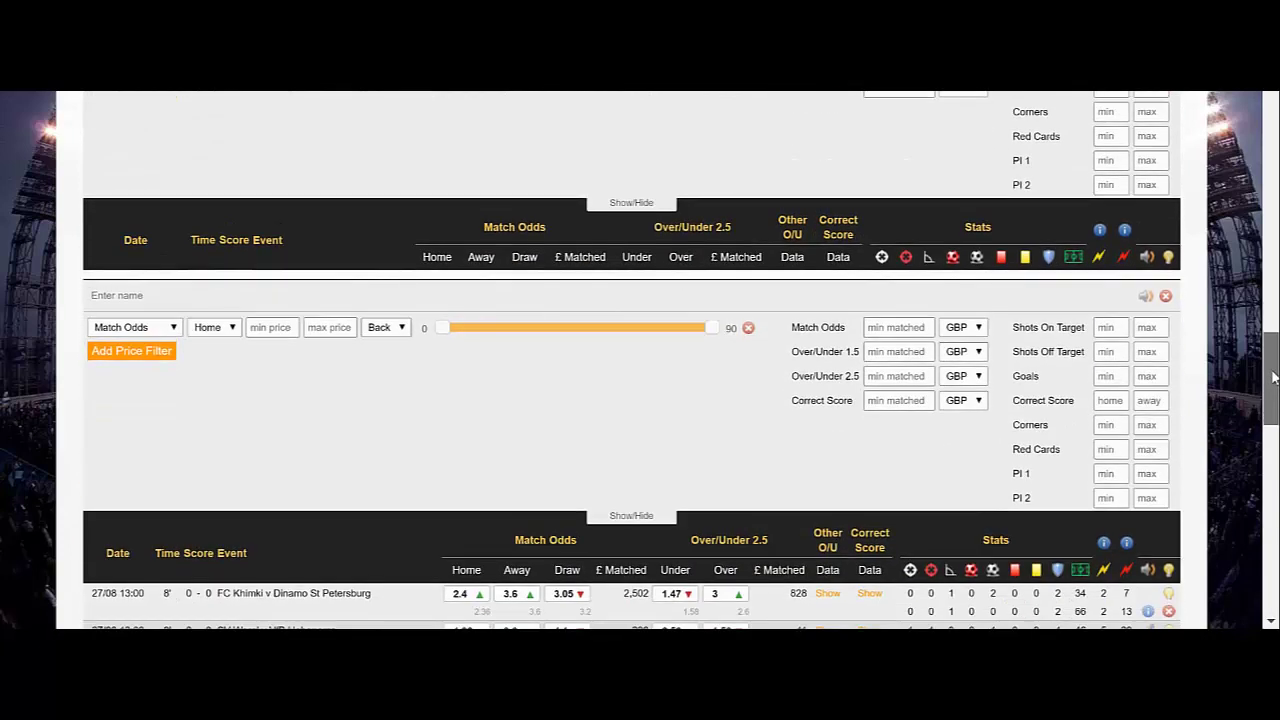
{"action": "left_click", "coordinate": [389, 296]}
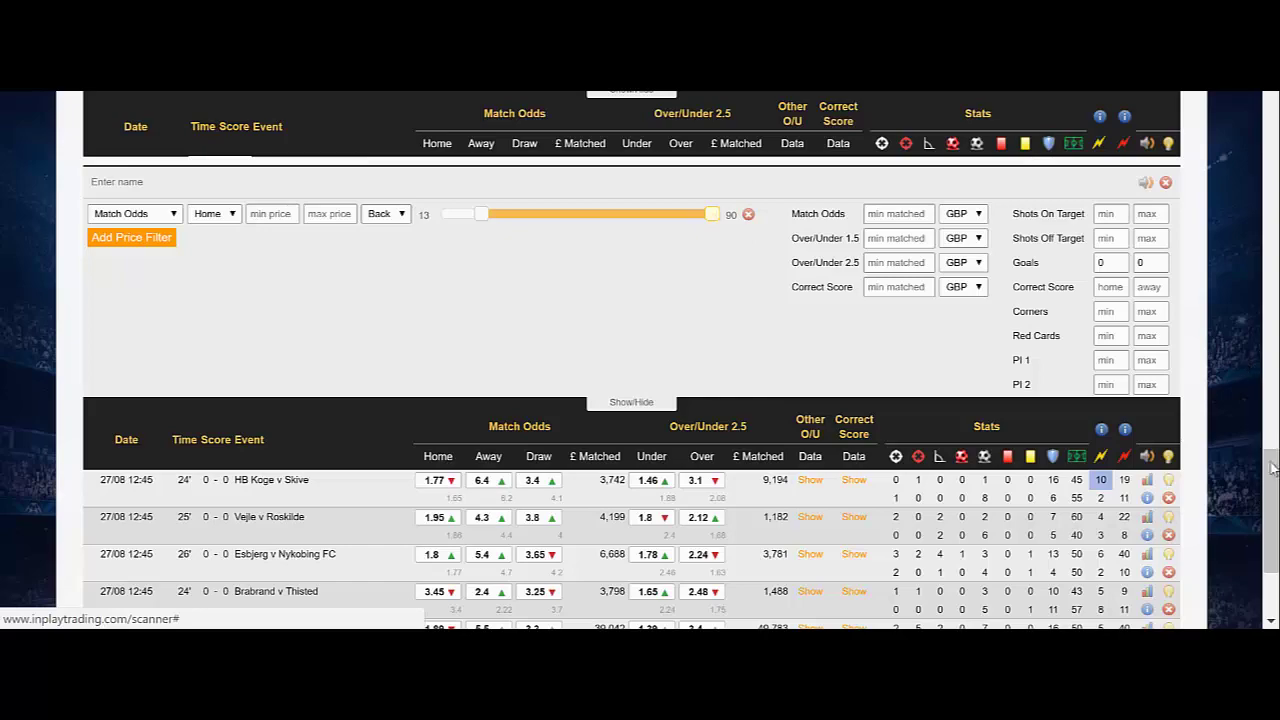
{"action": "mouse_move", "coordinate": [1274, 481]}
{"action": "left_mouse_down"}
{"action": "mouse_move", "coordinate": [1274, 513]}
{"action": "mouse_move", "coordinate": [1274, 470]}
{"action": "left_mouse_up"}
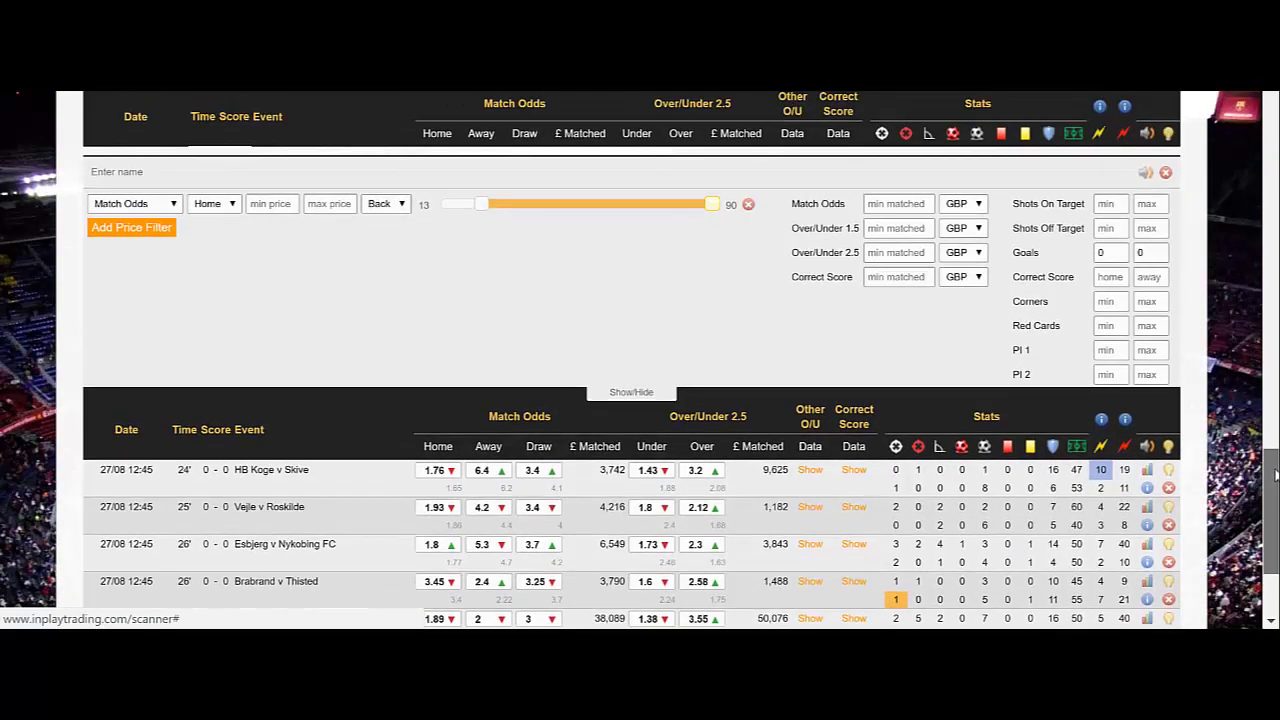
{"action": "left_click", "coordinate": [1145, 174]}
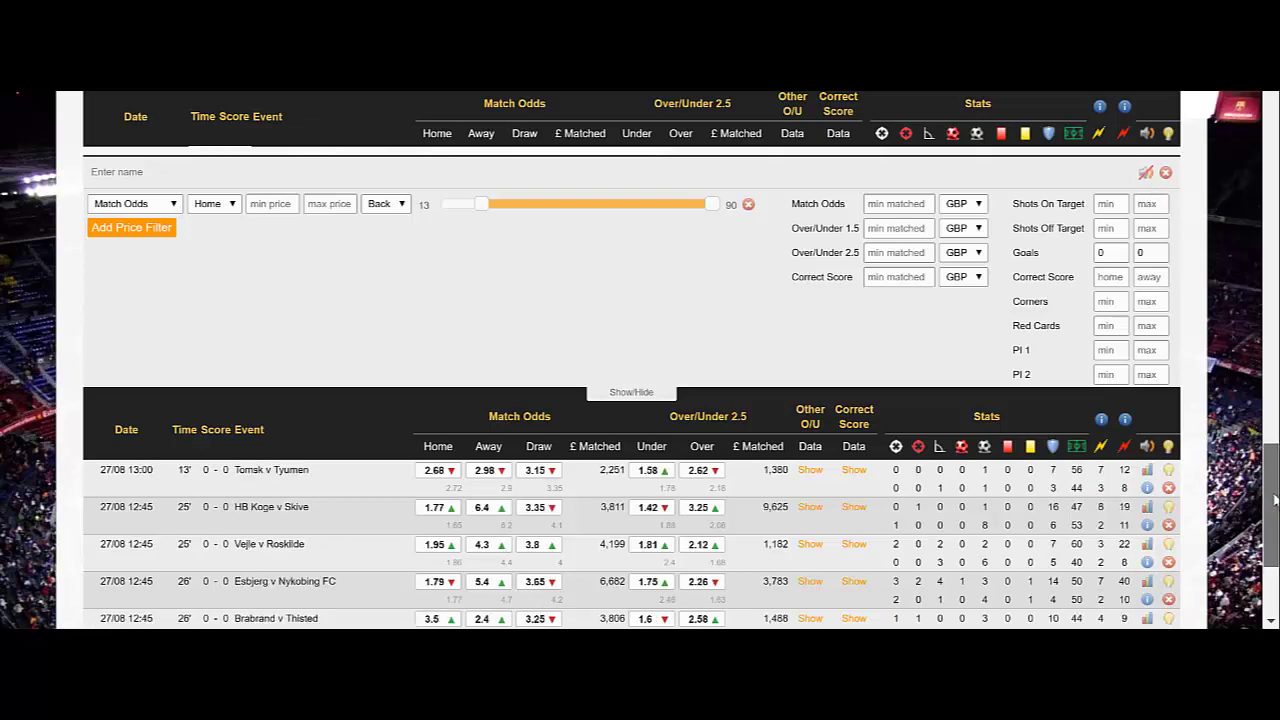
{"action": "mouse_move", "coordinate": [1273, 502]}
{"action": "left_mouse_down"}
{"action": "mouse_move", "coordinate": [1273, 530]}
{"action": "mouse_move", "coordinate": [1273, 490]}
{"action": "left_mouse_up"}
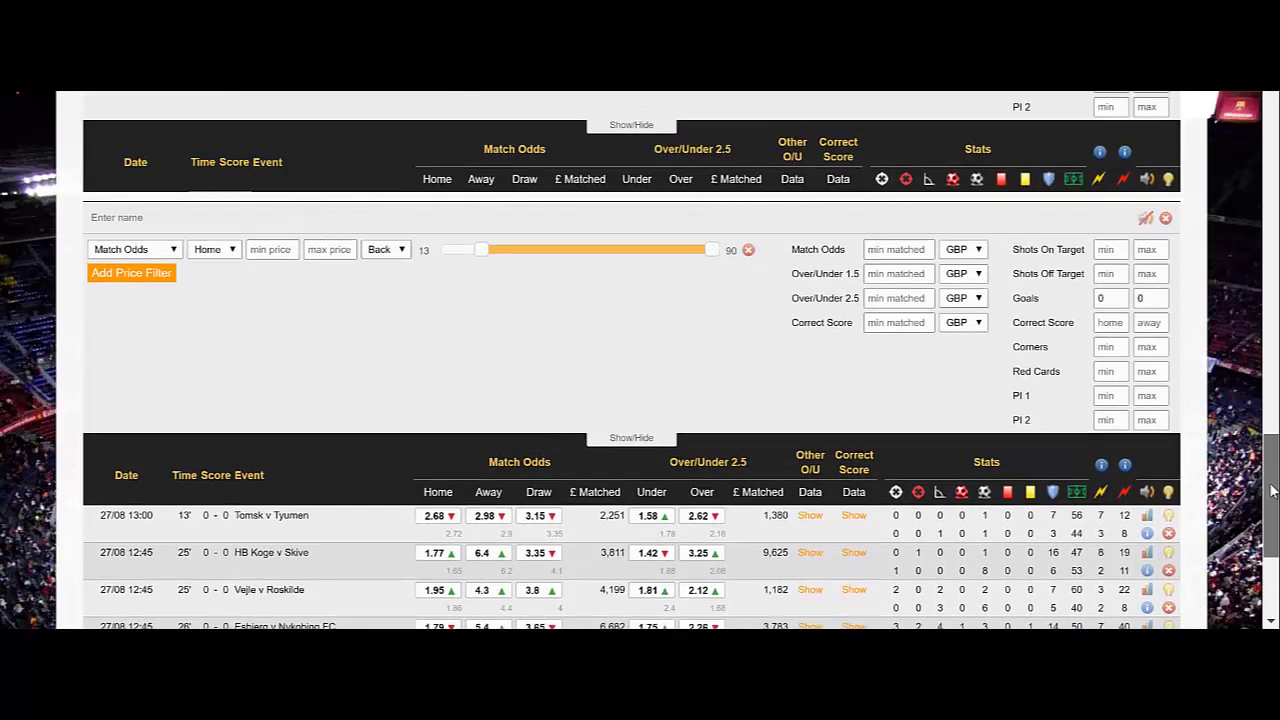
{"action": "left_click", "coordinate": [1165, 219]}
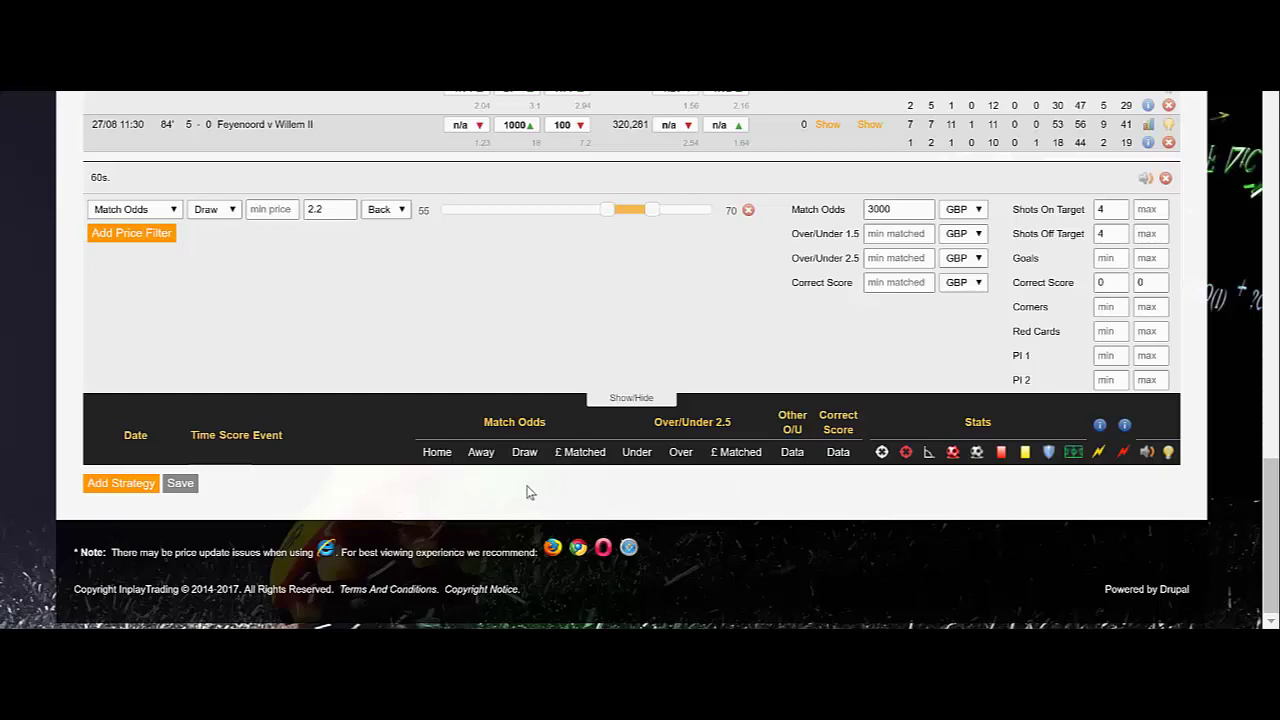
{"action": "left_click", "coordinate": [1275, 511]}
{"action": "left_click_drag", "start_coordinate": [1275, 508], "coordinate": [1275, 140]}
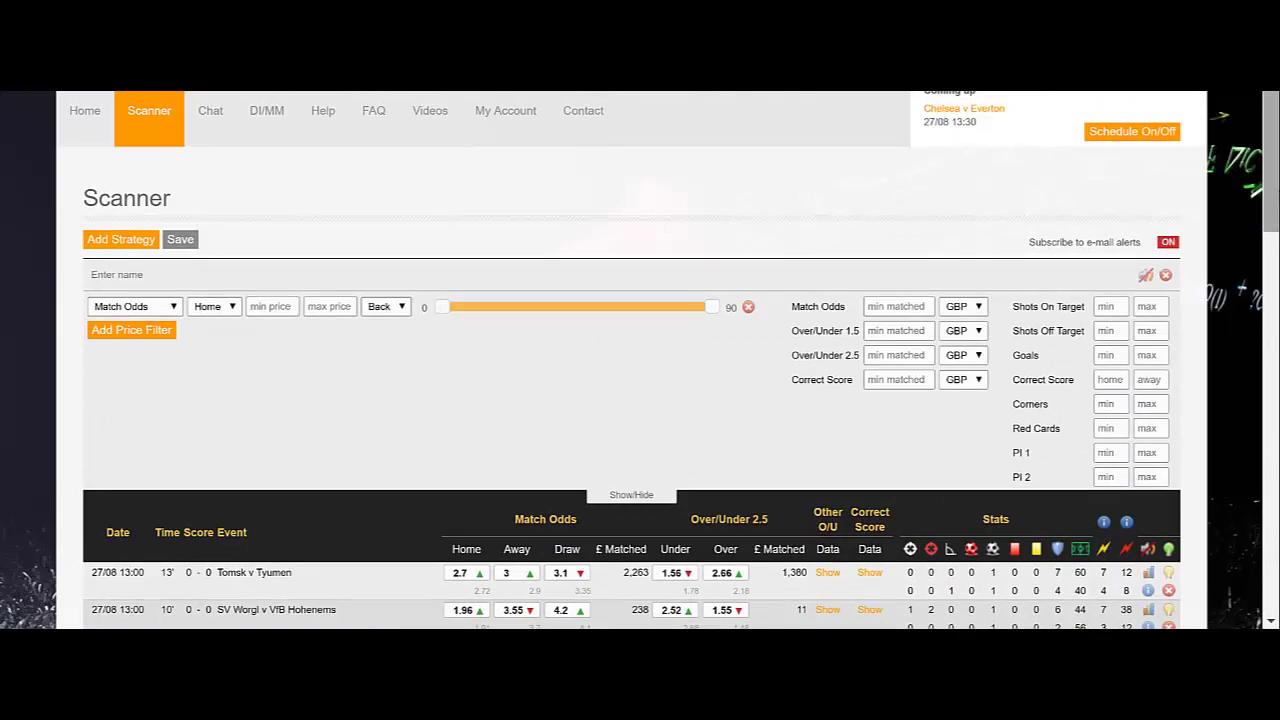
{"action": "left_click_drag", "start_coordinate": [1275, 185], "coordinate": [1275, 560]}
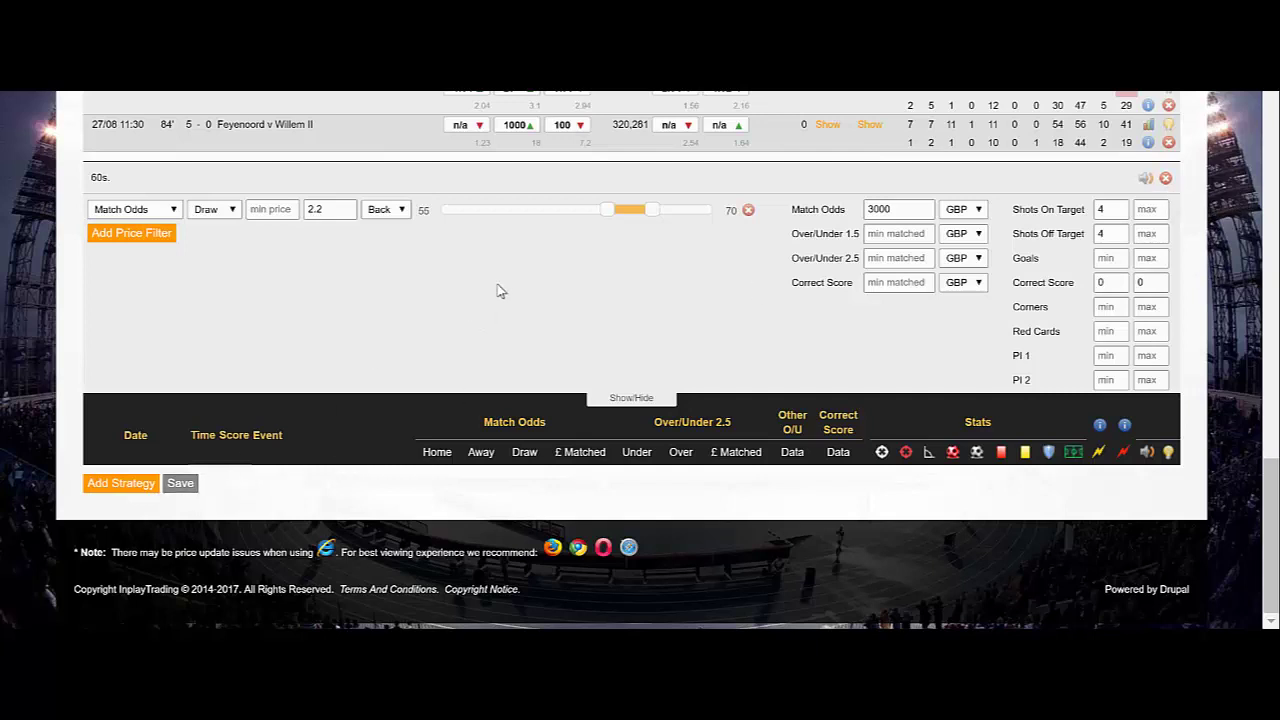
{"action": "left_click_drag", "start_coordinate": [1272, 500], "coordinate": [1275, 213]}
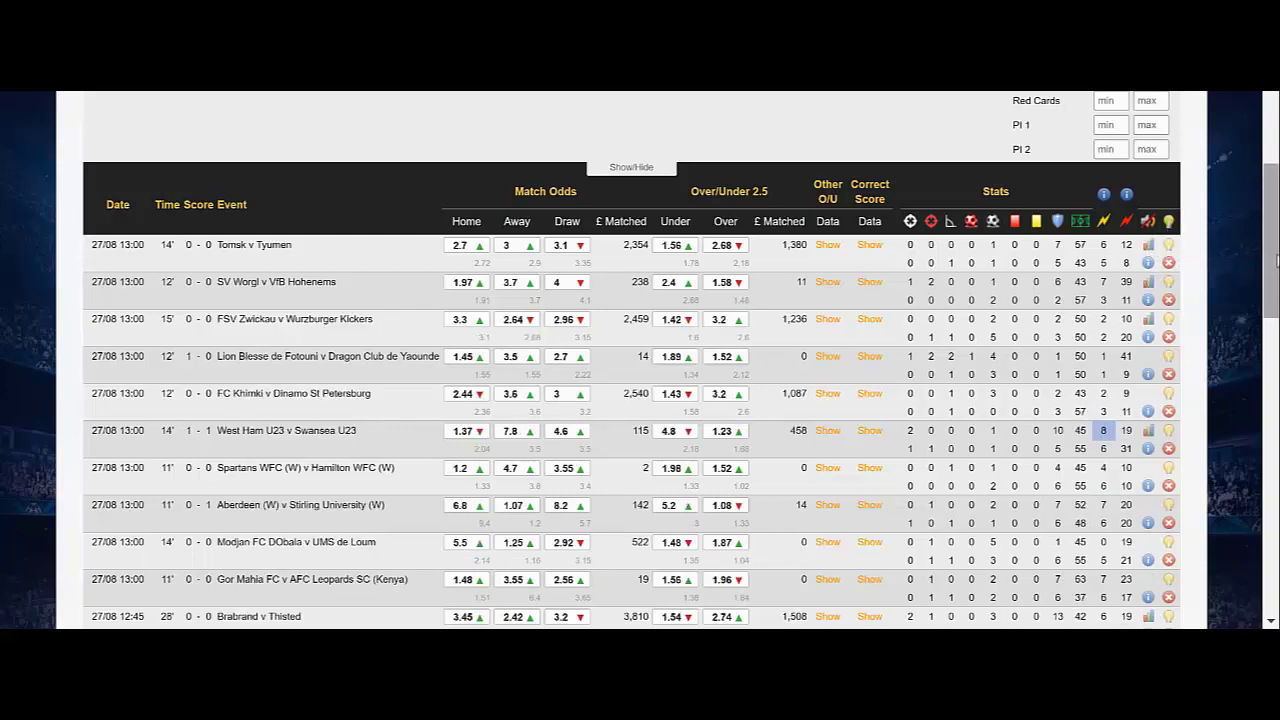
{"action": "left_click_drag", "start_coordinate": [1275, 265], "coordinate": [1275, 465]}
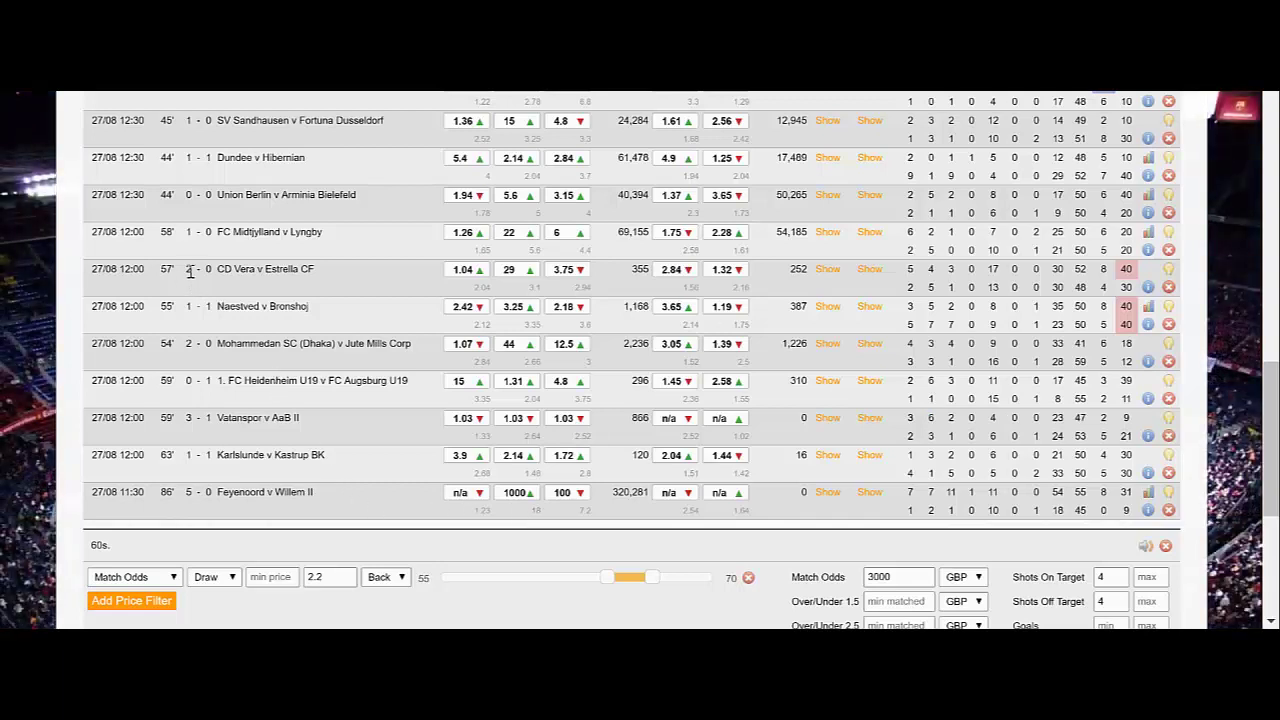
{"action": "mouse_move", "coordinate": [190, 273]}
{"action": "mouse_move", "coordinate": [201, 307]}
{"action": "mouse_move", "coordinate": [187, 343]}
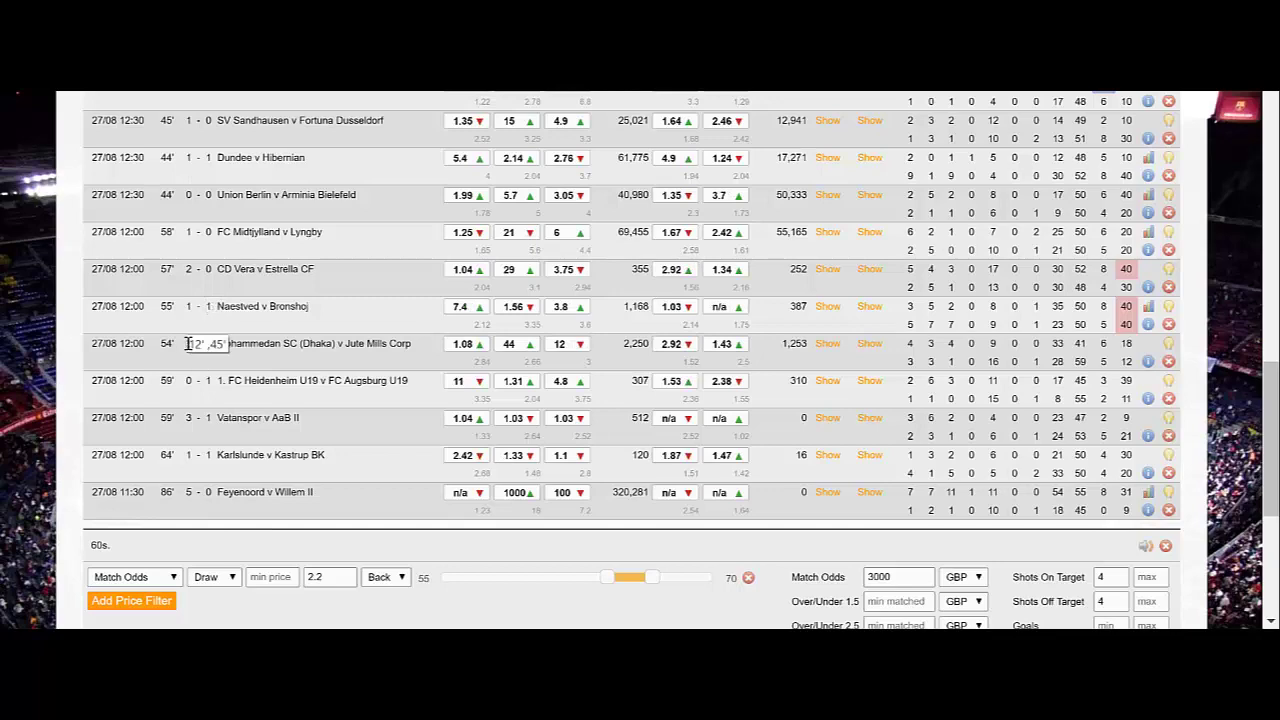
{"action": "mouse_move", "coordinate": [1270, 458]}
{"action": "left_mouse_down"}
{"action": "mouse_move", "coordinate": [1275, 258]}
{"action": "mouse_move", "coordinate": [1275, 438]}
{"action": "left_mouse_up"}
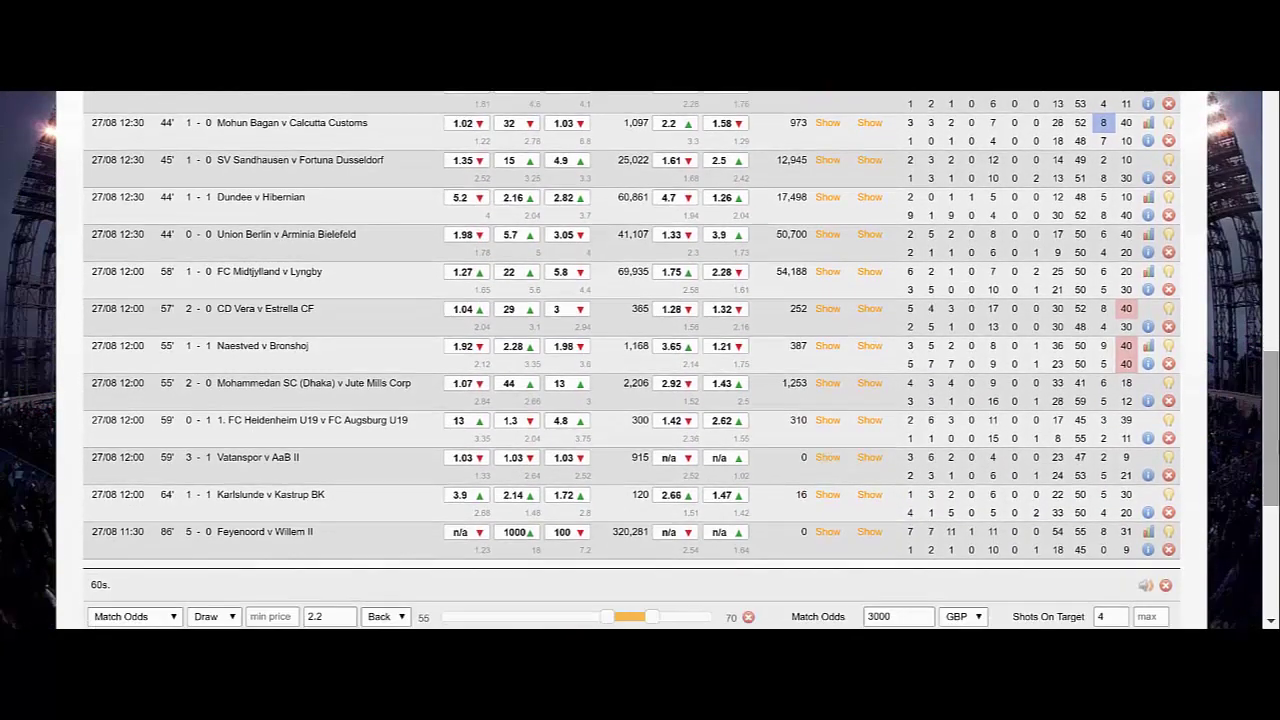
Step: Display the Naestved v Bronshoj pressure-index chart and its stats tooltip
{"action": "mouse_move", "coordinate": [1123, 370]}
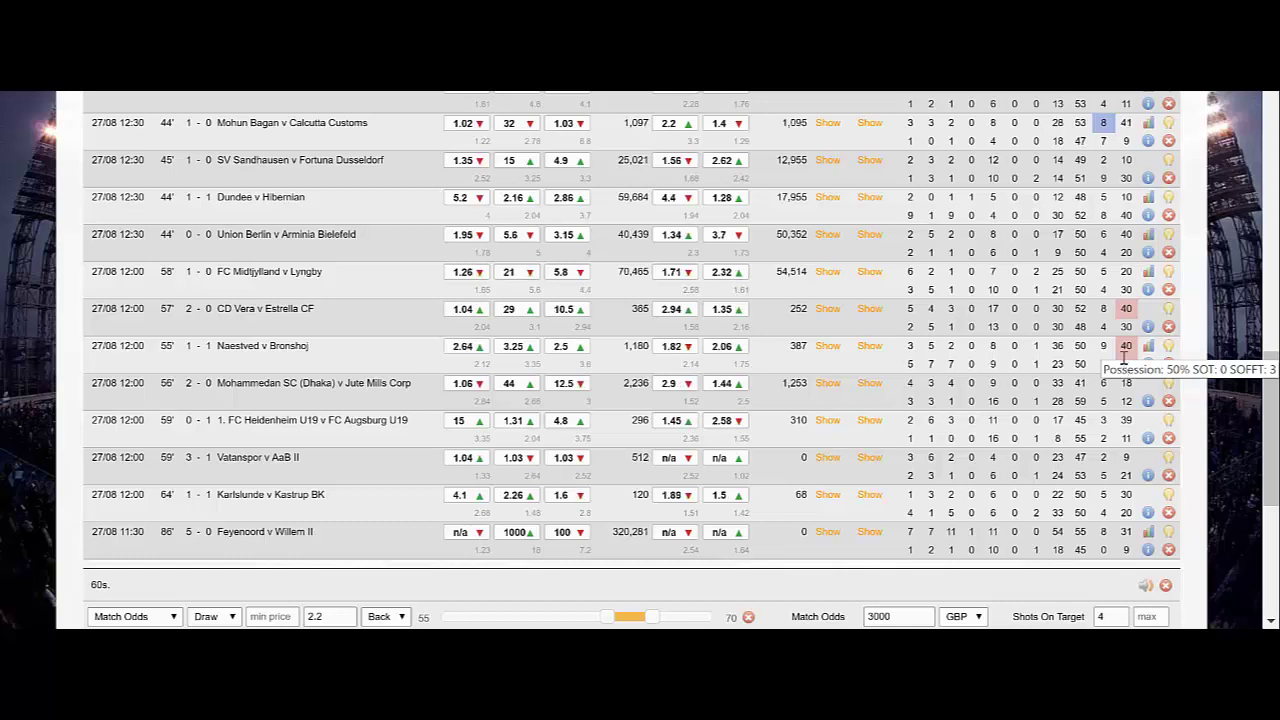
{"action": "mouse_move", "coordinate": [1135, 309]}
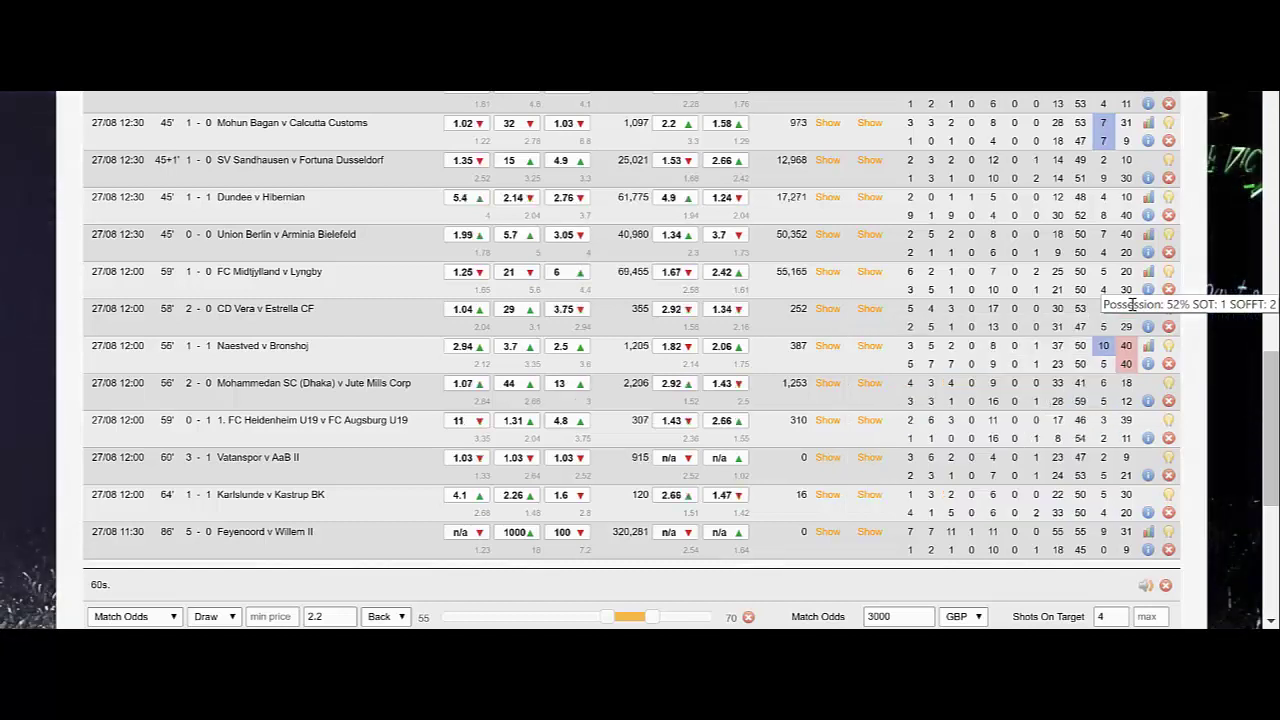
{"action": "mouse_move", "coordinate": [1131, 347]}
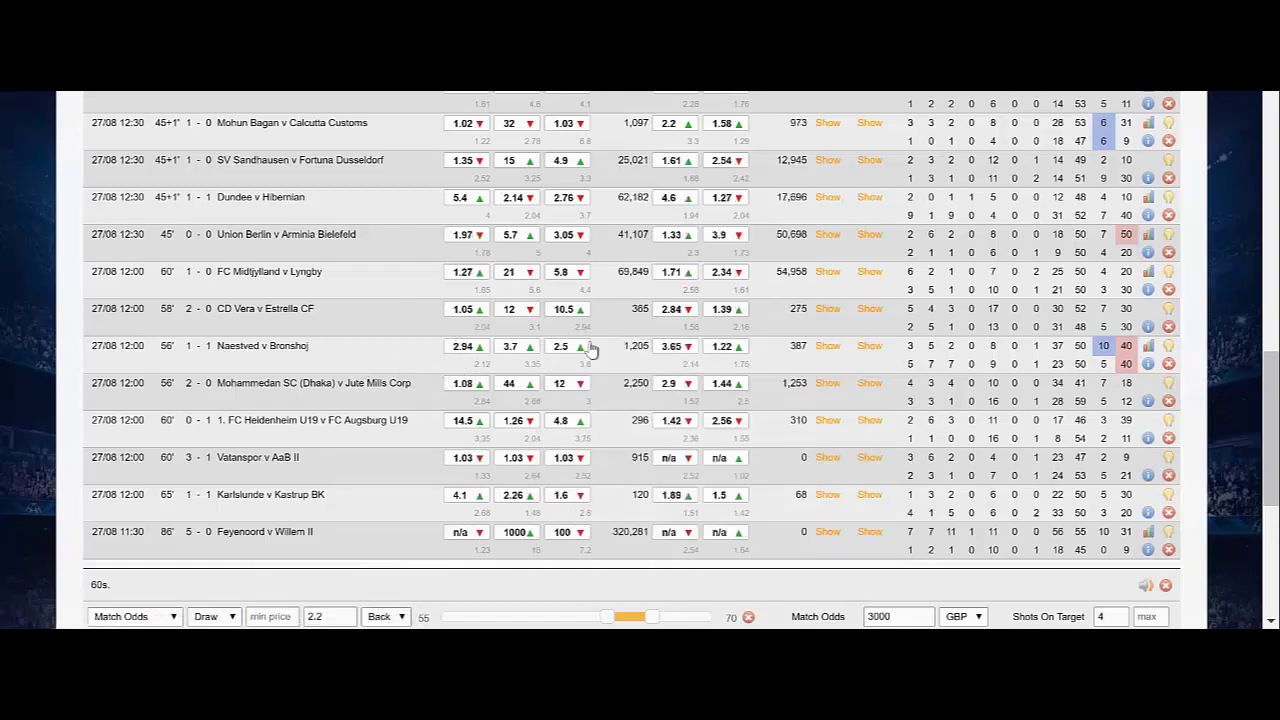
{"action": "mouse_move", "coordinate": [580, 350]}
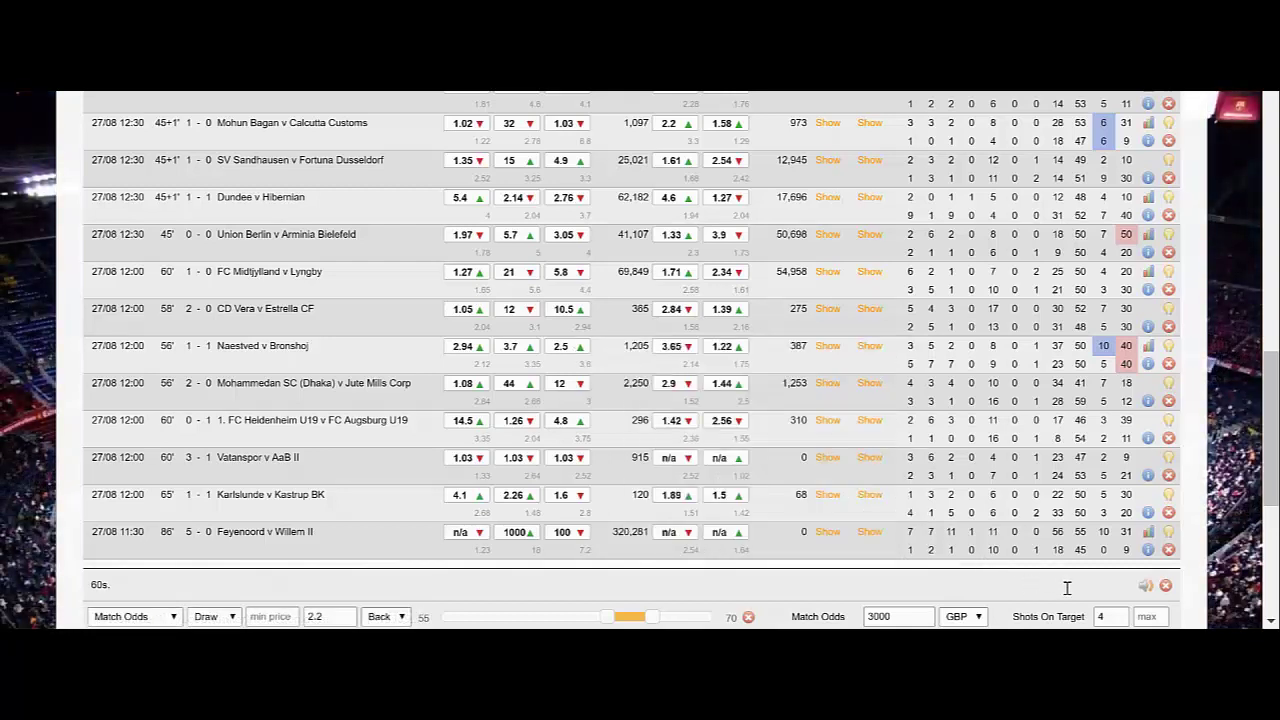
{"action": "mouse_move", "coordinate": [873, 355]}
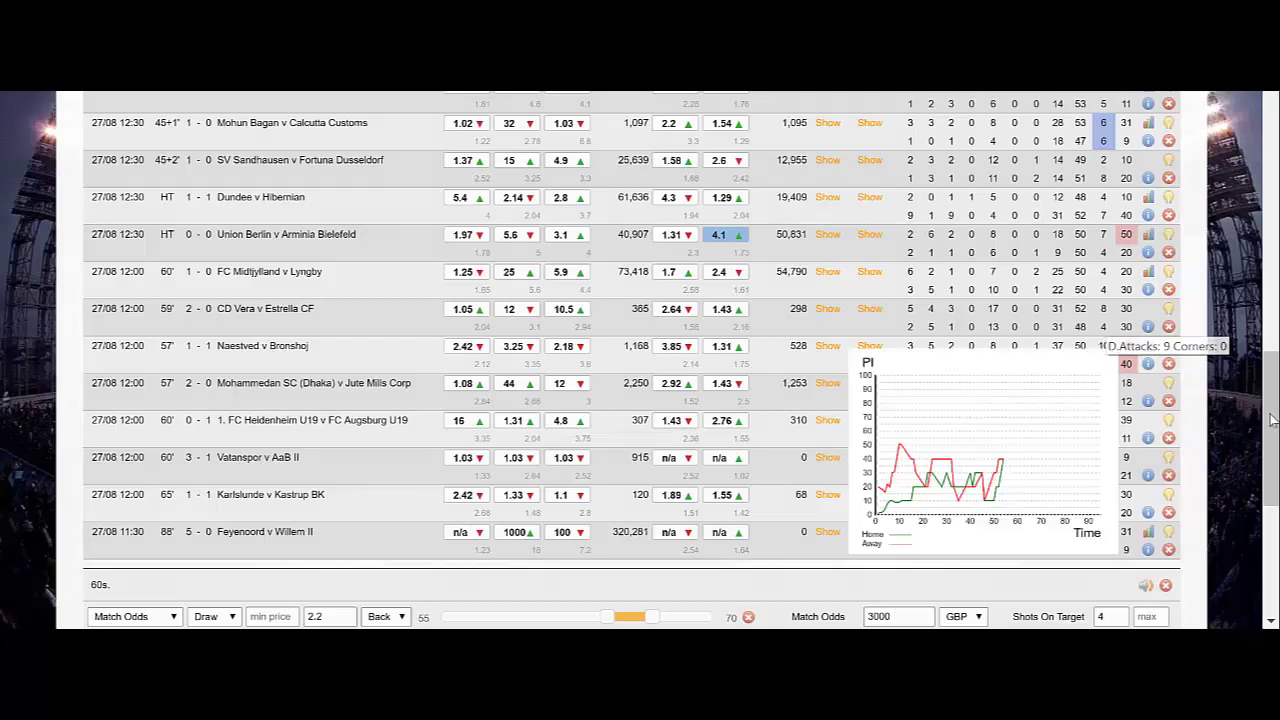
{"action": "scroll", "coordinate": [1270, 400], "scroll_direction": "up", "scroll_amount": 1}
{"action": "mouse_move", "coordinate": [1270, 400]}
{"action": "left_mouse_down"}
{"action": "mouse_move", "coordinate": [1270, 350]}
{"action": "mouse_move", "coordinate": [1270, 380]}
{"action": "left_mouse_up"}
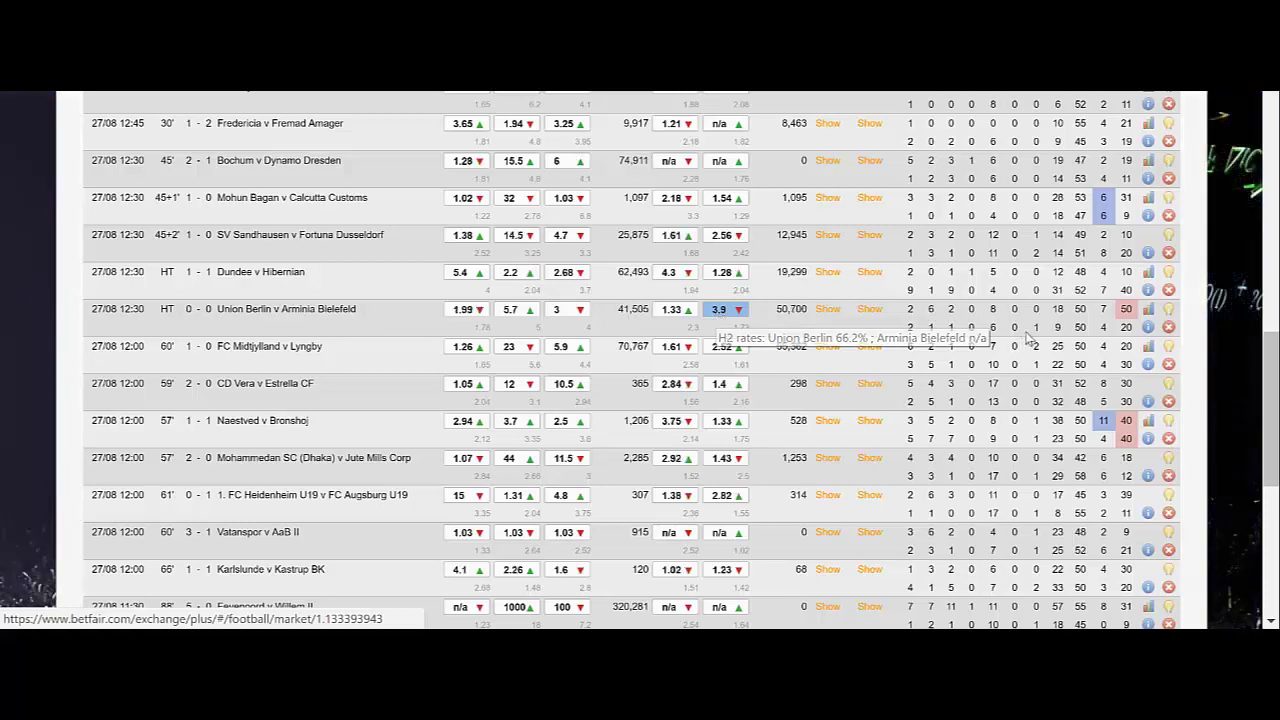
{"action": "mouse_move", "coordinate": [1122, 322]}
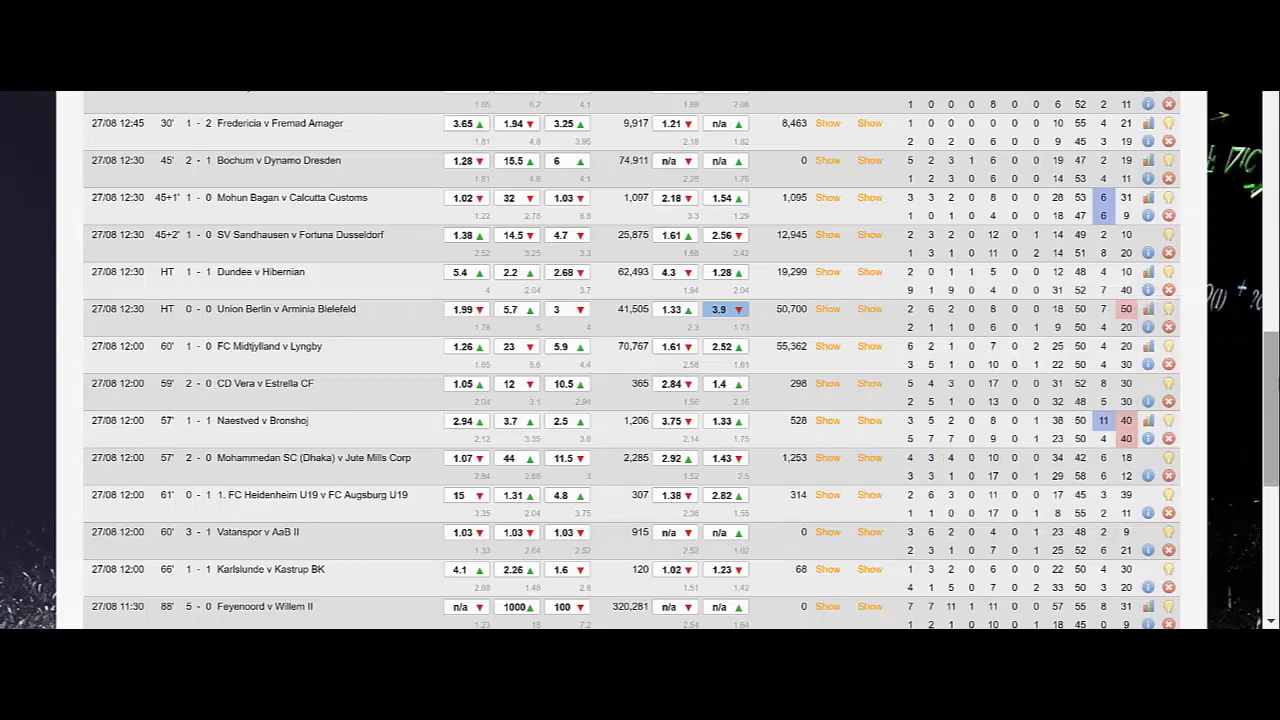
{"action": "scroll", "coordinate": [640, 360], "scroll_direction": "down", "scroll_amount": 4}
{"action": "scroll", "coordinate": [640, 360], "scroll_direction": "up", "scroll_amount": 6}
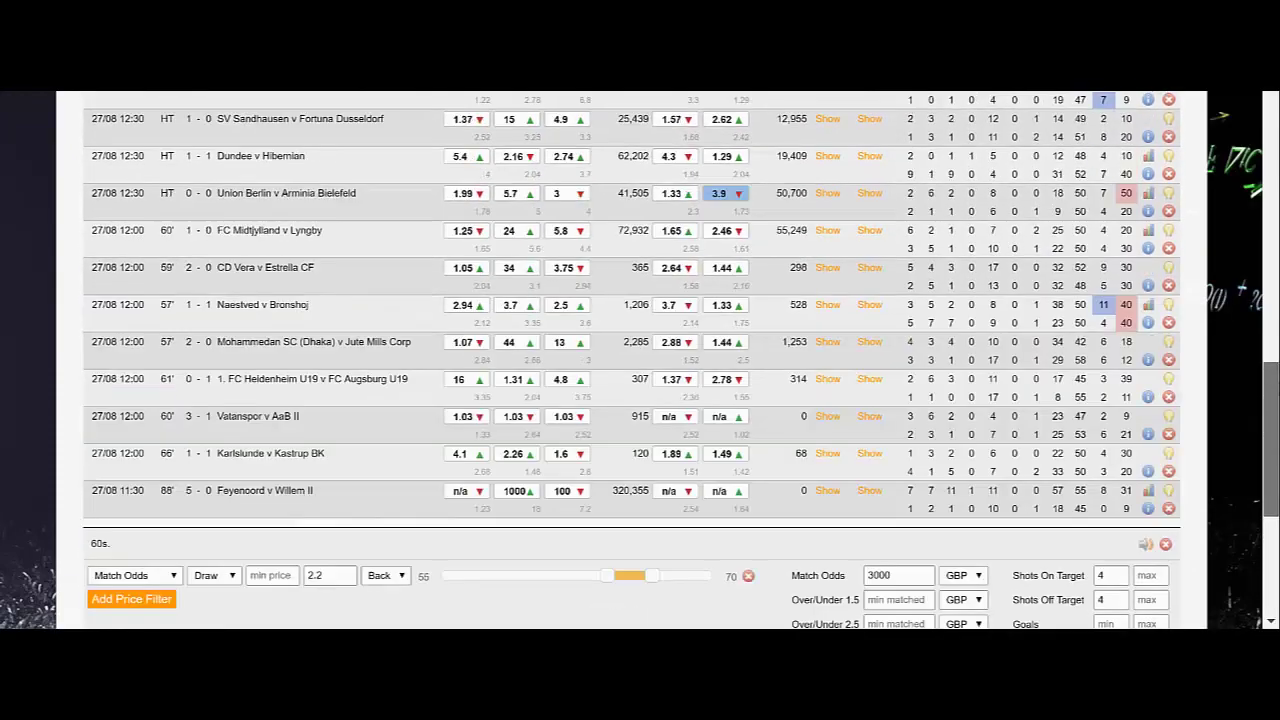
{"action": "left_click_drag", "start_coordinate": [1275, 315], "coordinate": [1275, 248]}
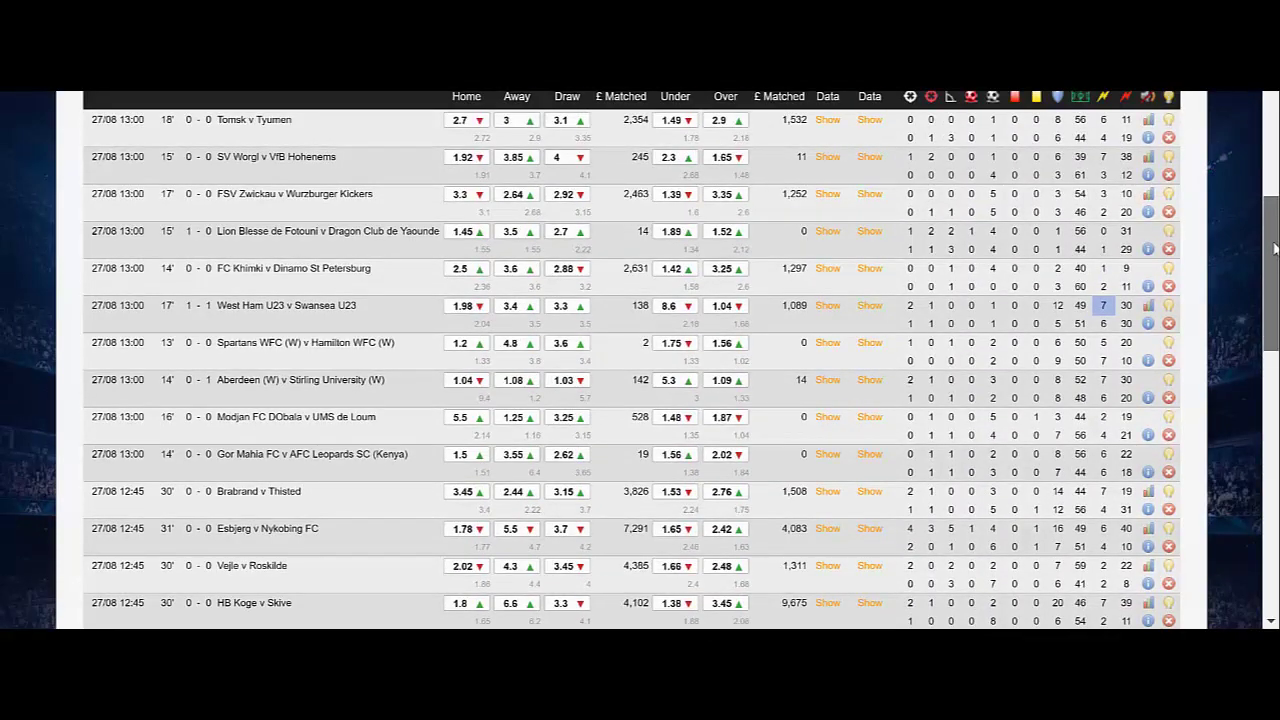
{"action": "left_click_drag", "start_coordinate": [1274, 248], "coordinate": [1274, 208]}
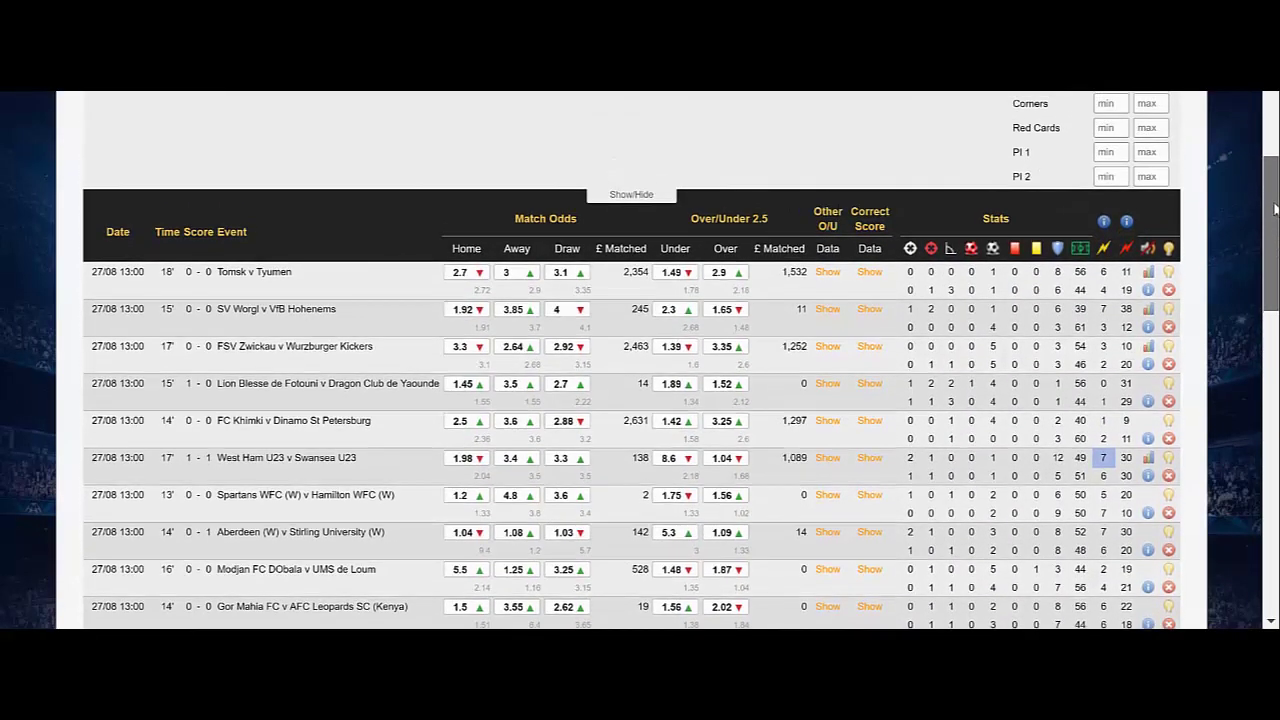
{"action": "scroll", "coordinate": [640, 360], "scroll_direction": "down", "scroll_amount": 1}
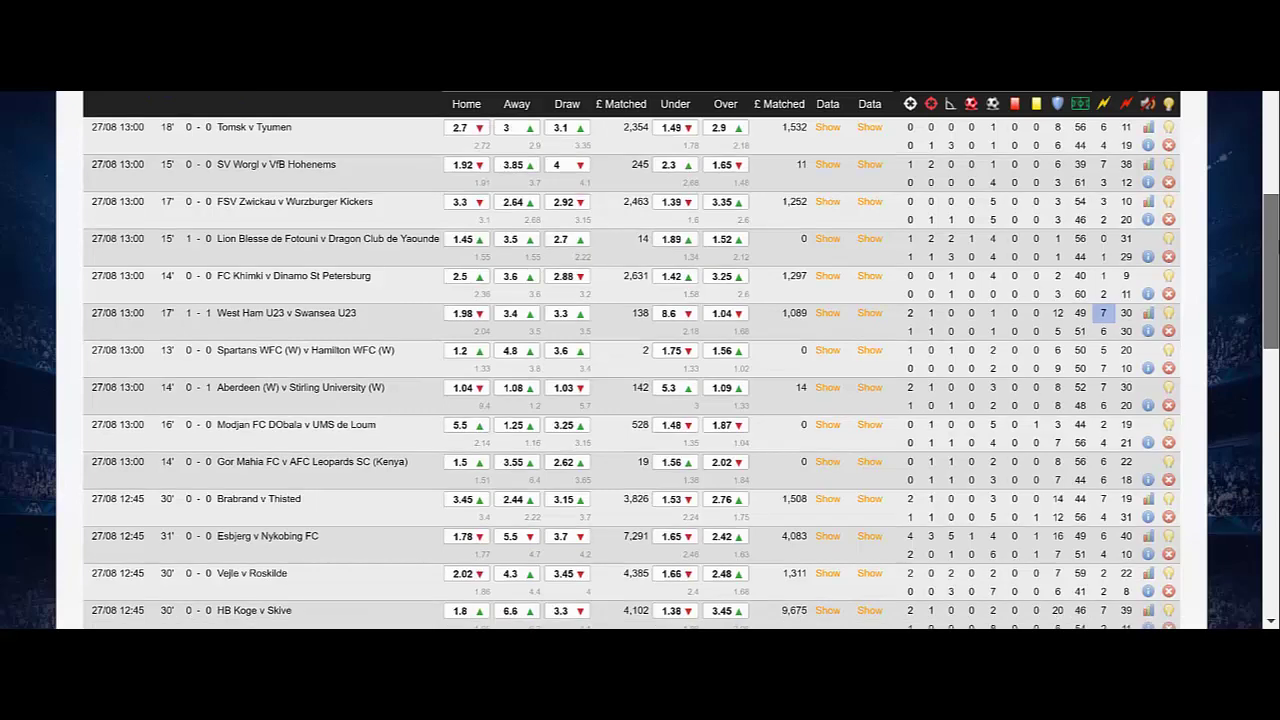
{"action": "scroll", "coordinate": [640, 360], "scroll_direction": "down", "scroll_amount": 3}
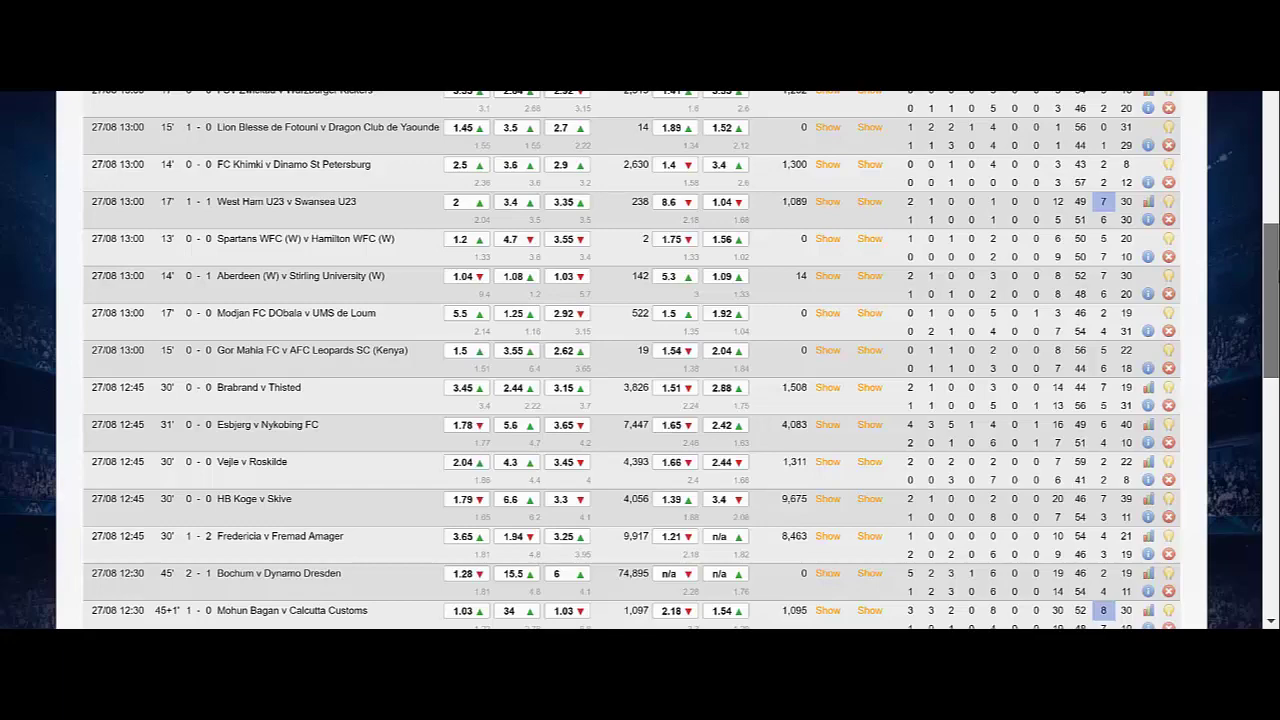
{"action": "scroll", "coordinate": [640, 360], "scroll_direction": "down", "scroll_amount": 5}
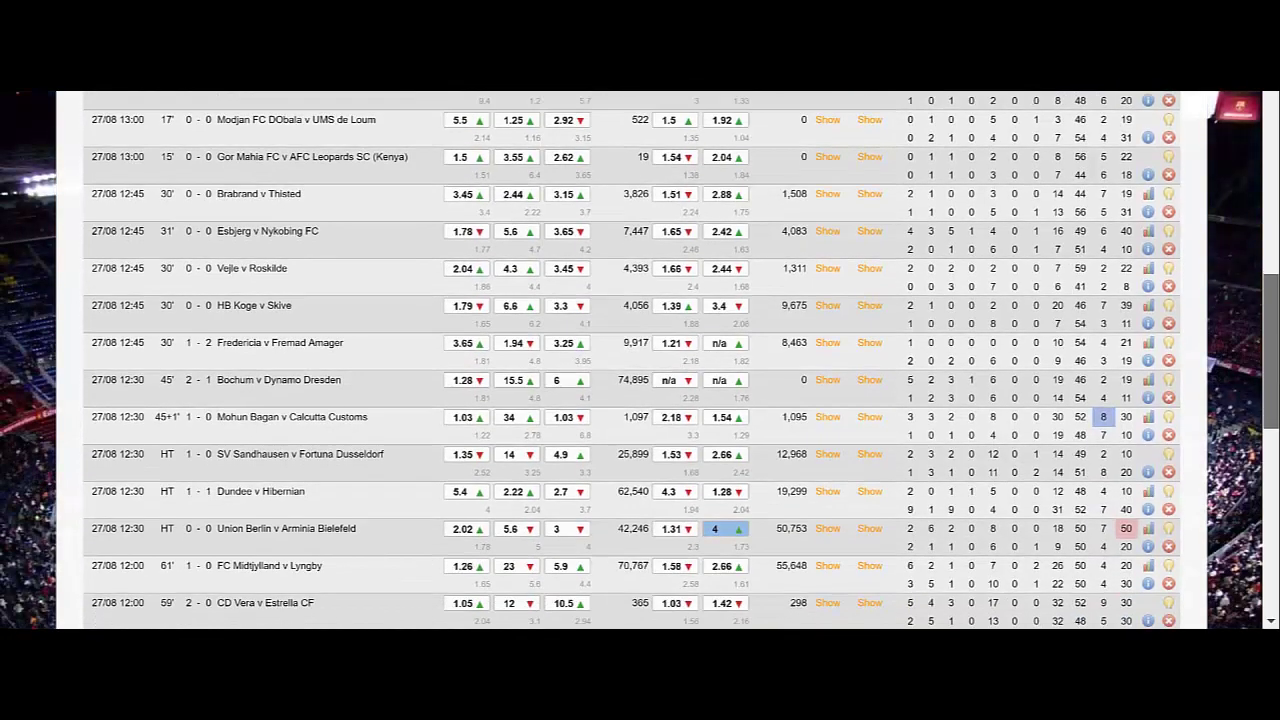
{"action": "scroll", "coordinate": [640, 360], "scroll_direction": "down", "scroll_amount": 10}
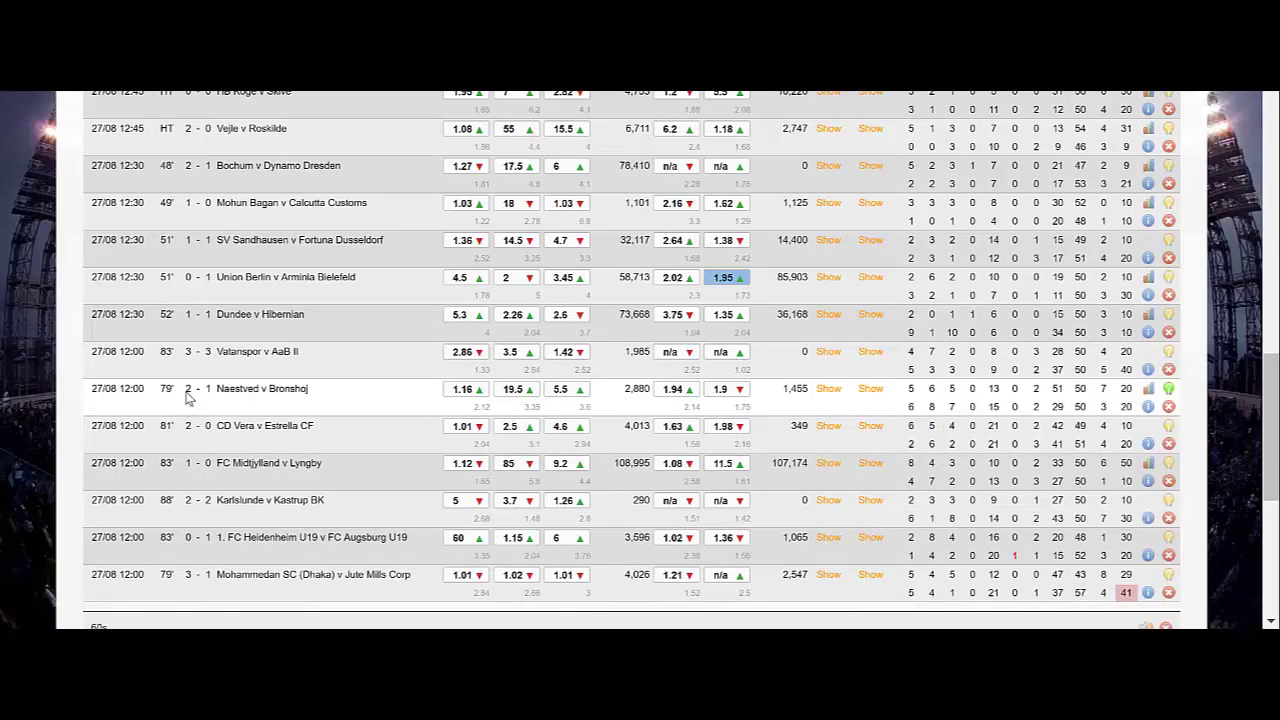
{"action": "mouse_move", "coordinate": [186, 394]}
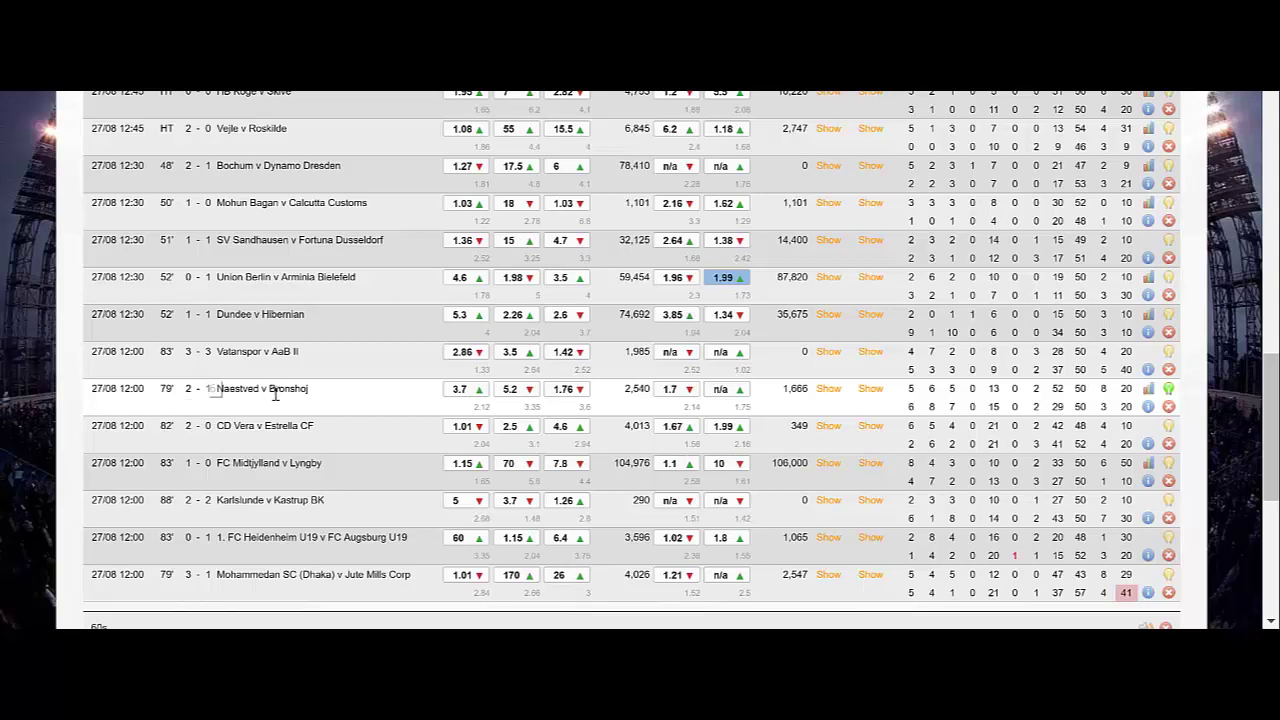
{"action": "mouse_move", "coordinate": [274, 404]}
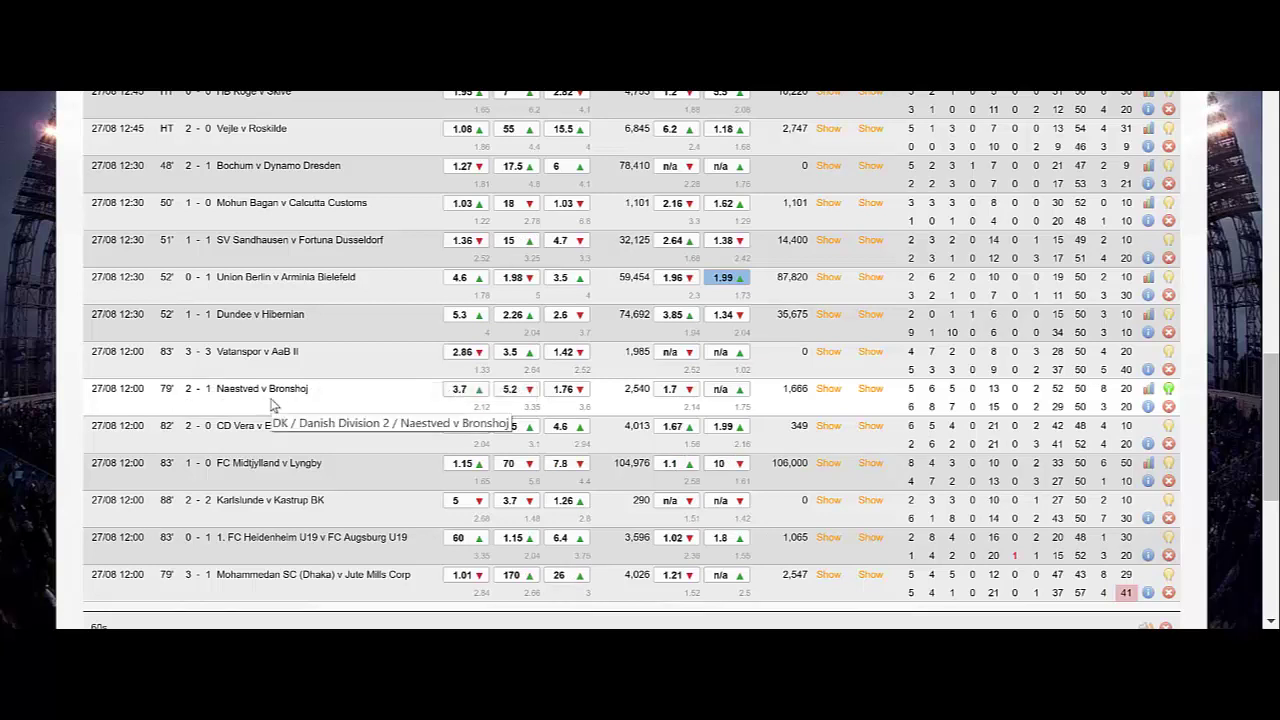